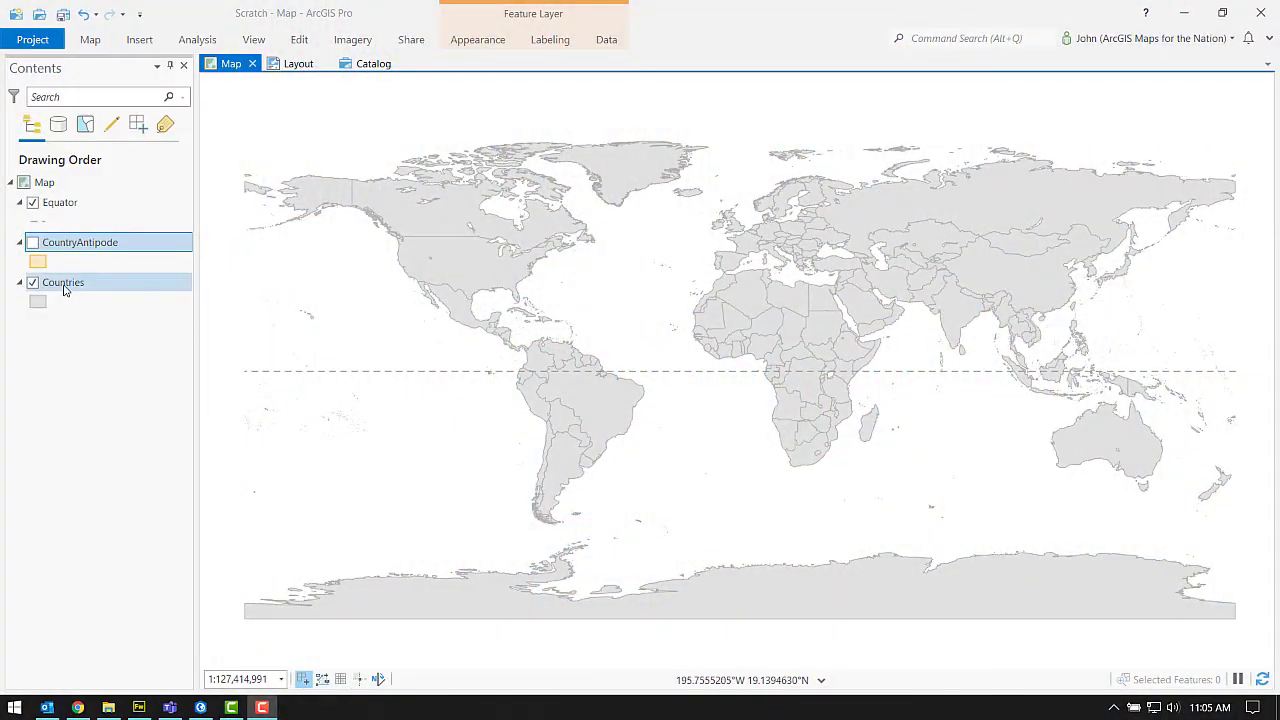
Hide the Countries layer and show CountryAntipode, making it the active layer
left_click(64, 287)
left_click(33, 283)
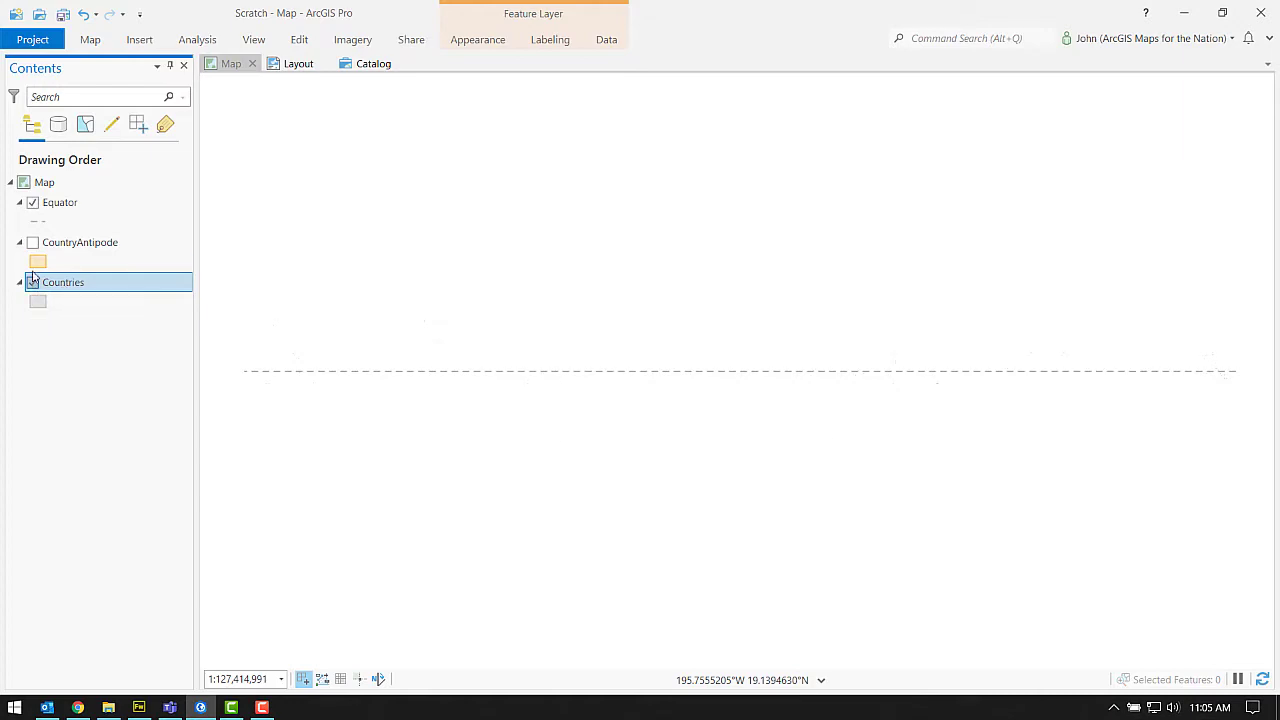
left_click(33, 243)
left_click(156, 243)
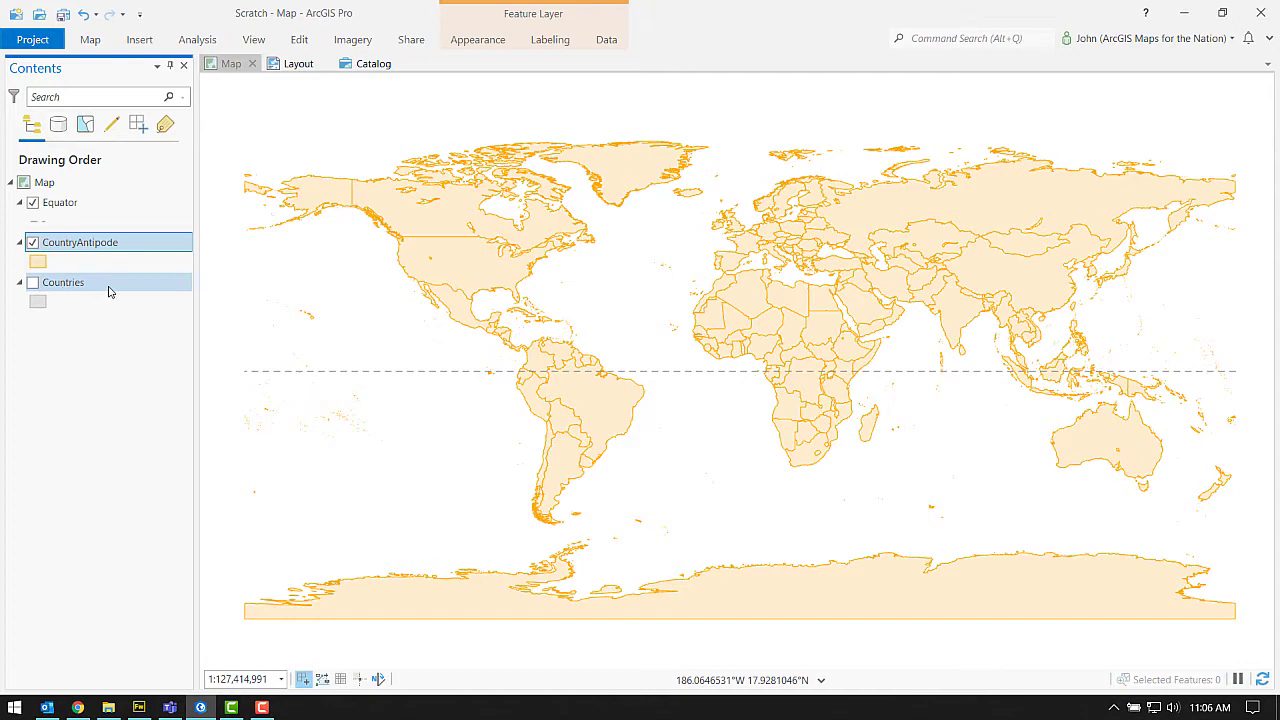
Bring up the Edit > Modify Features tools and zoom out to the whole world map
left_click(299, 40)
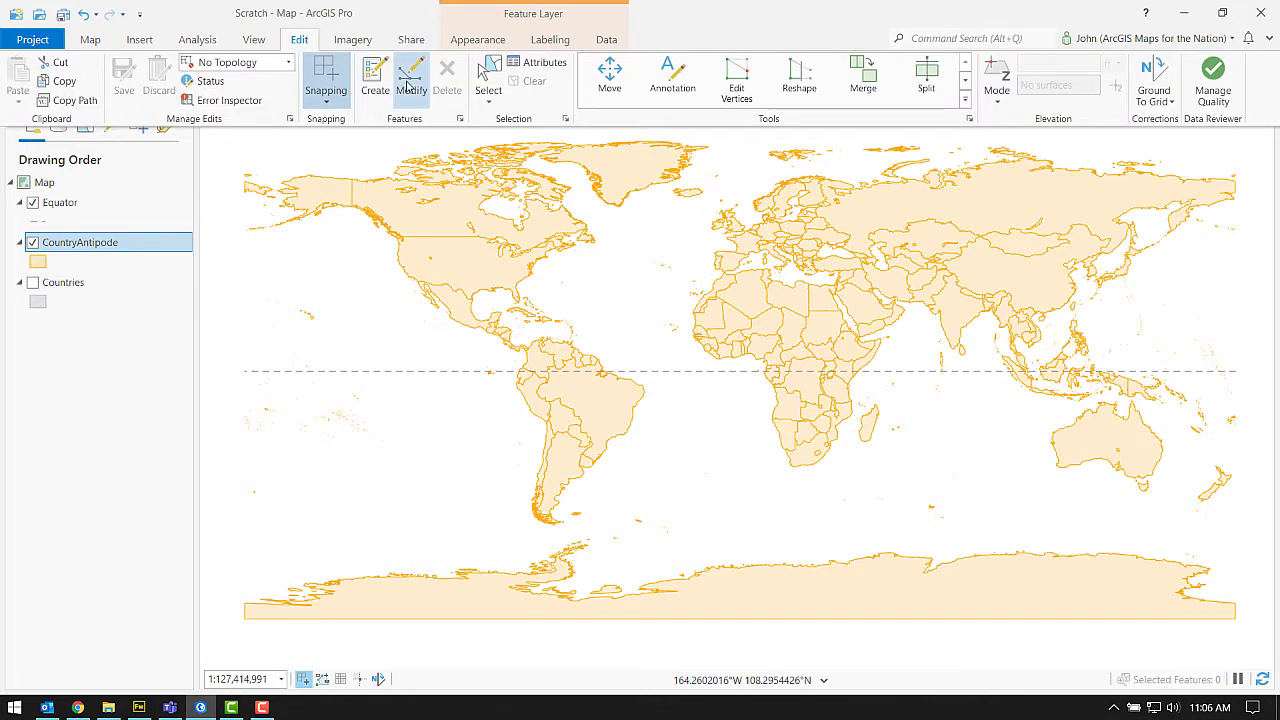
left_click(409, 87)
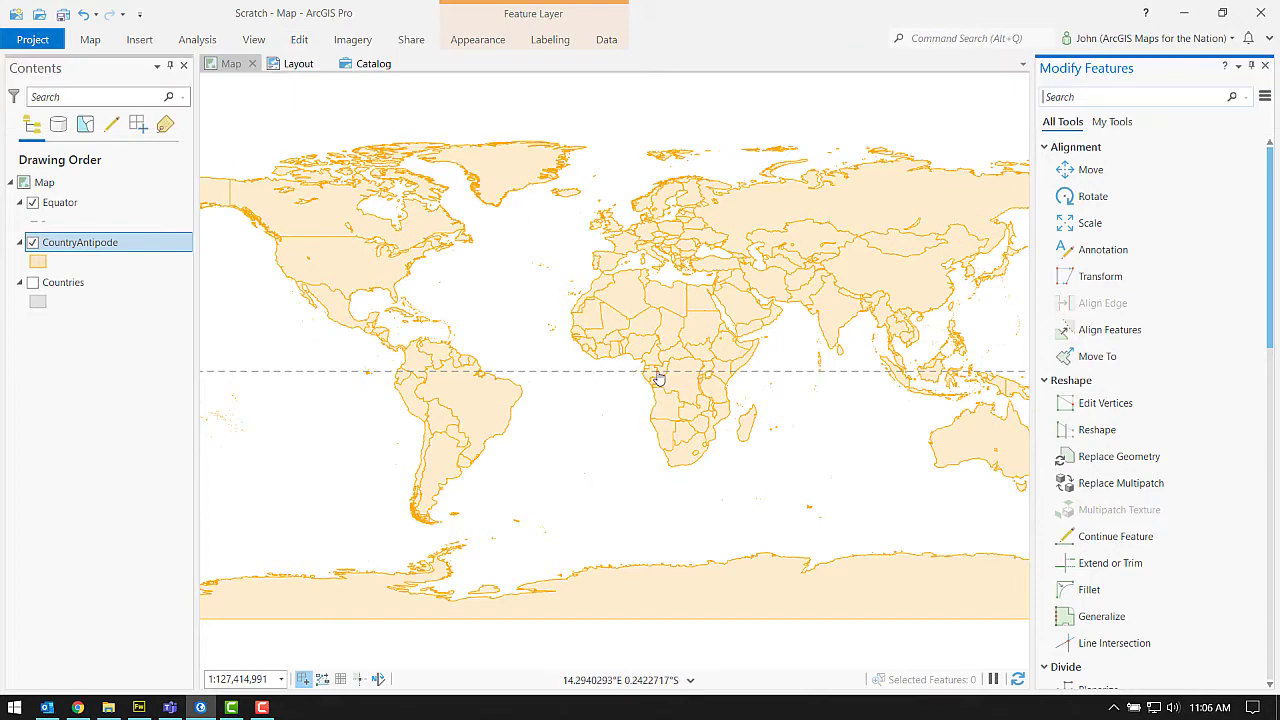
scroll(648, 370, "down", 1)
scroll(645, 368, "down", 1)
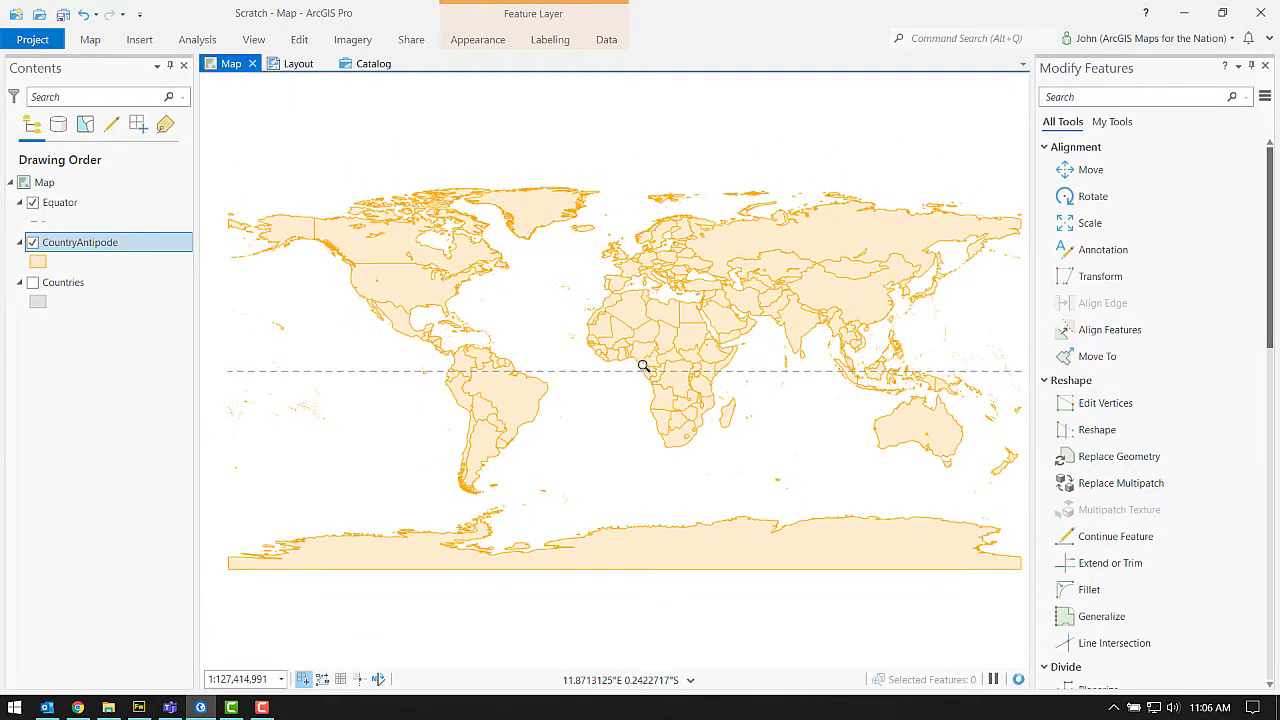
left_click_drag(634, 371, 617, 362)
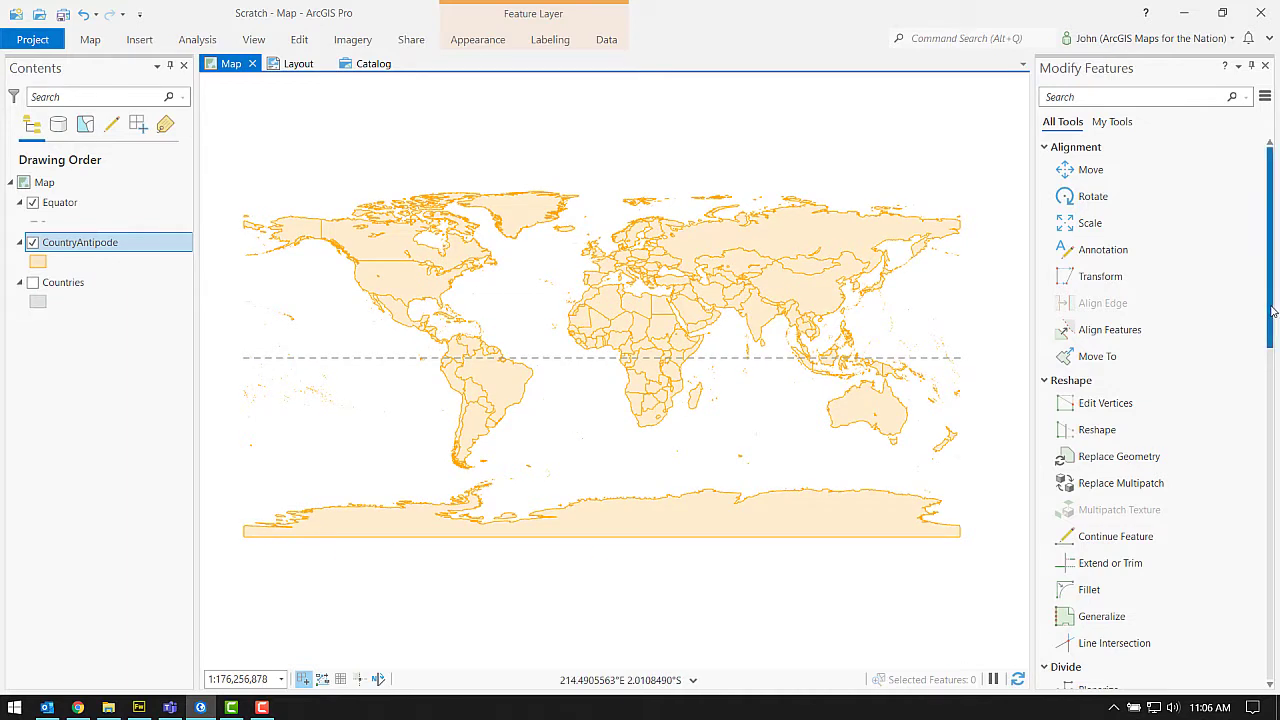
left_click_drag(1273, 309, 1273, 314)
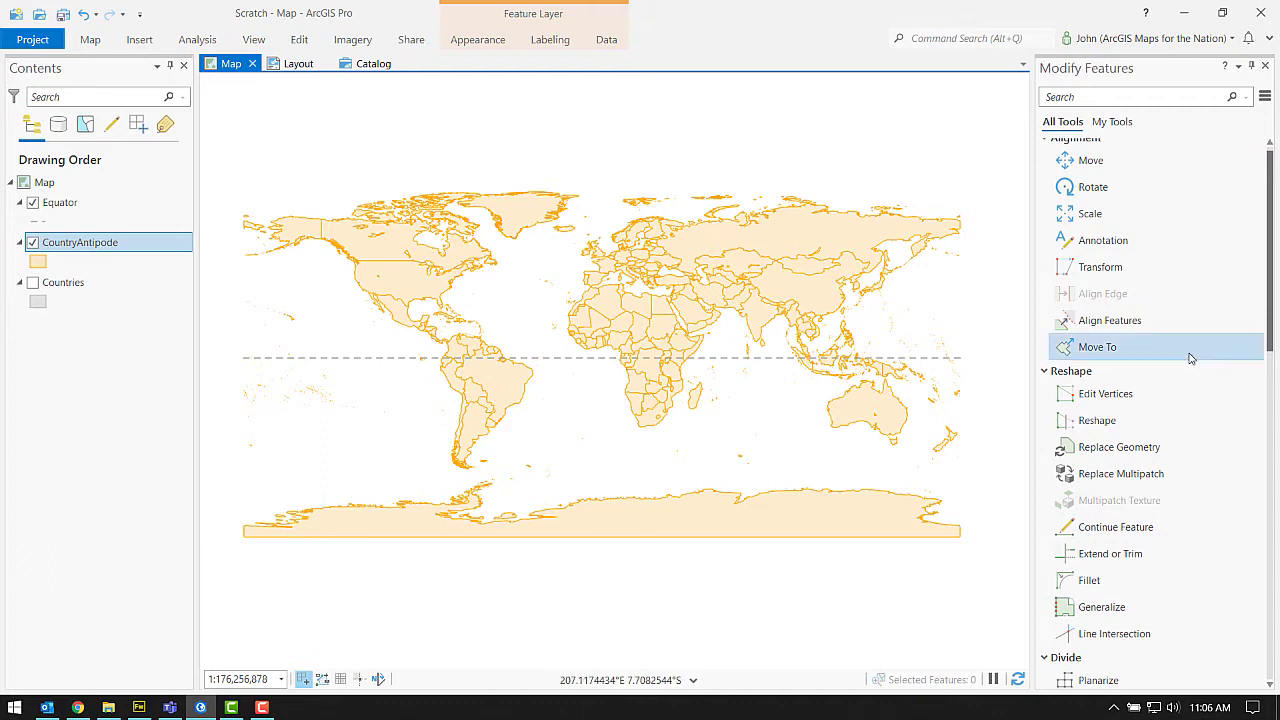
left_click_drag(1273, 344, 1276, 534)
Start Mirror, hide the Equator, box-select all 255 CountryAntipode features, and check the coordinate system
left_click(1091, 504)
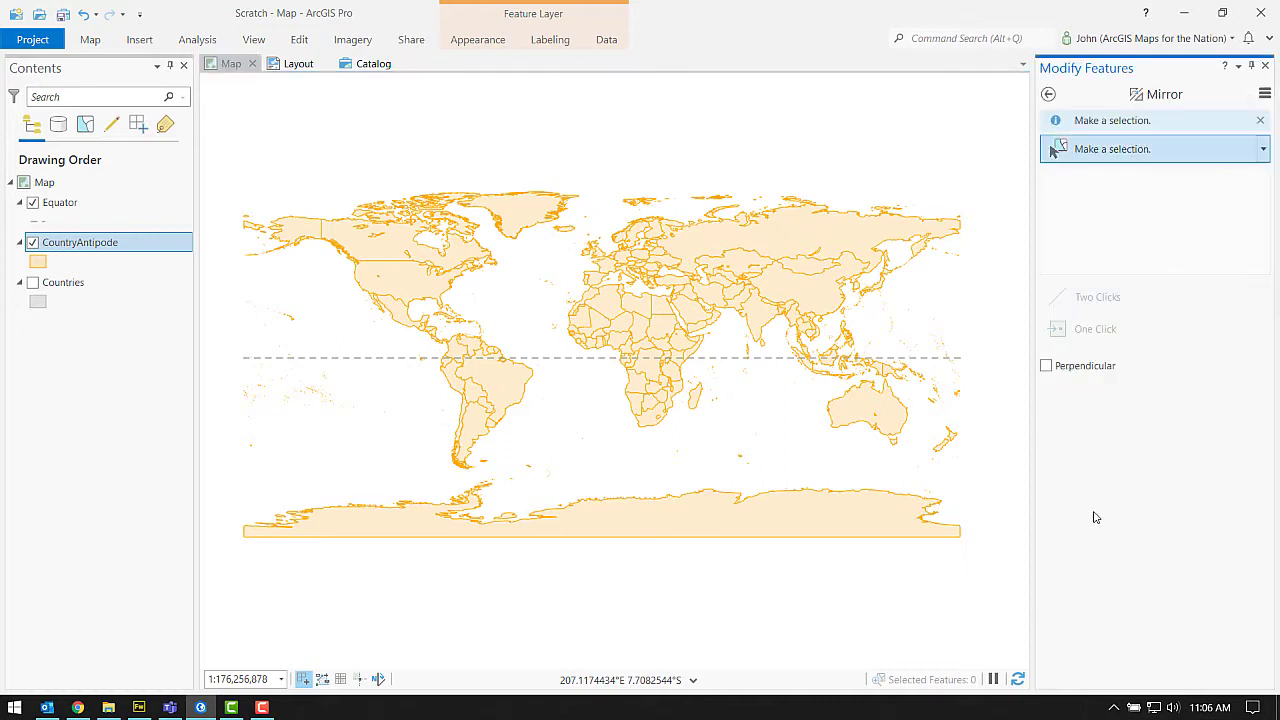
left_click(33, 203)
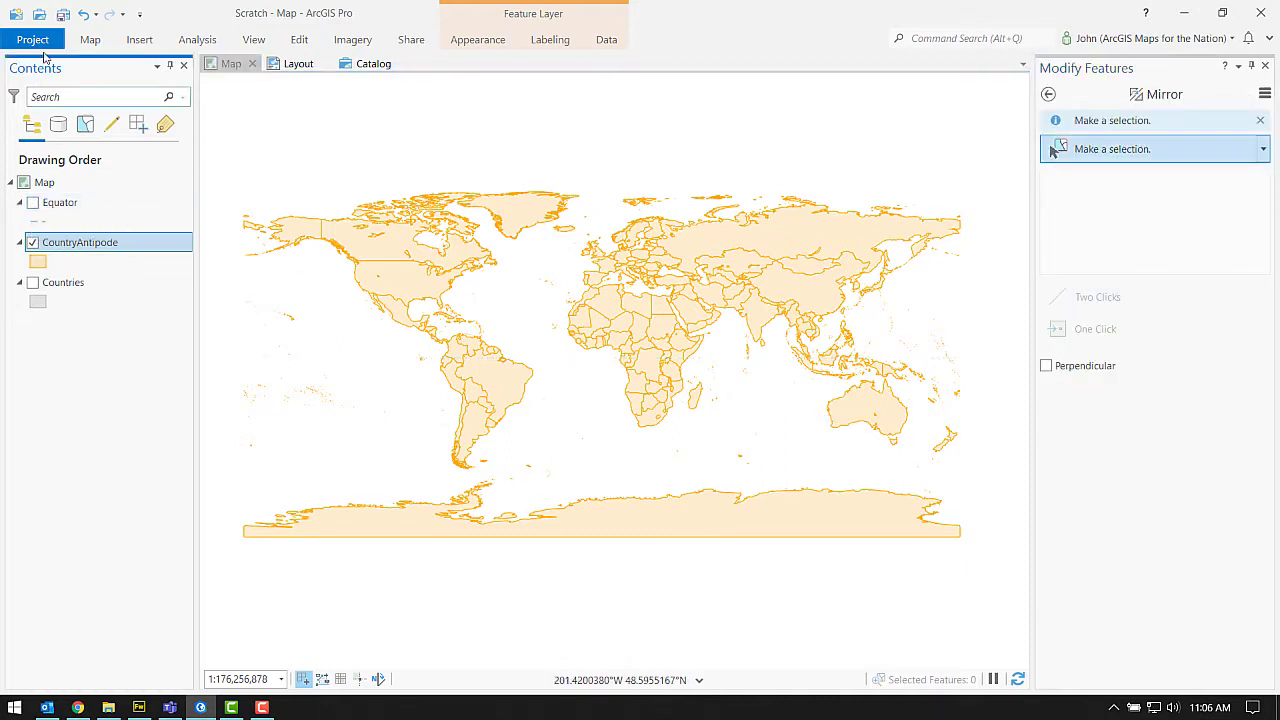
left_click(92, 40)
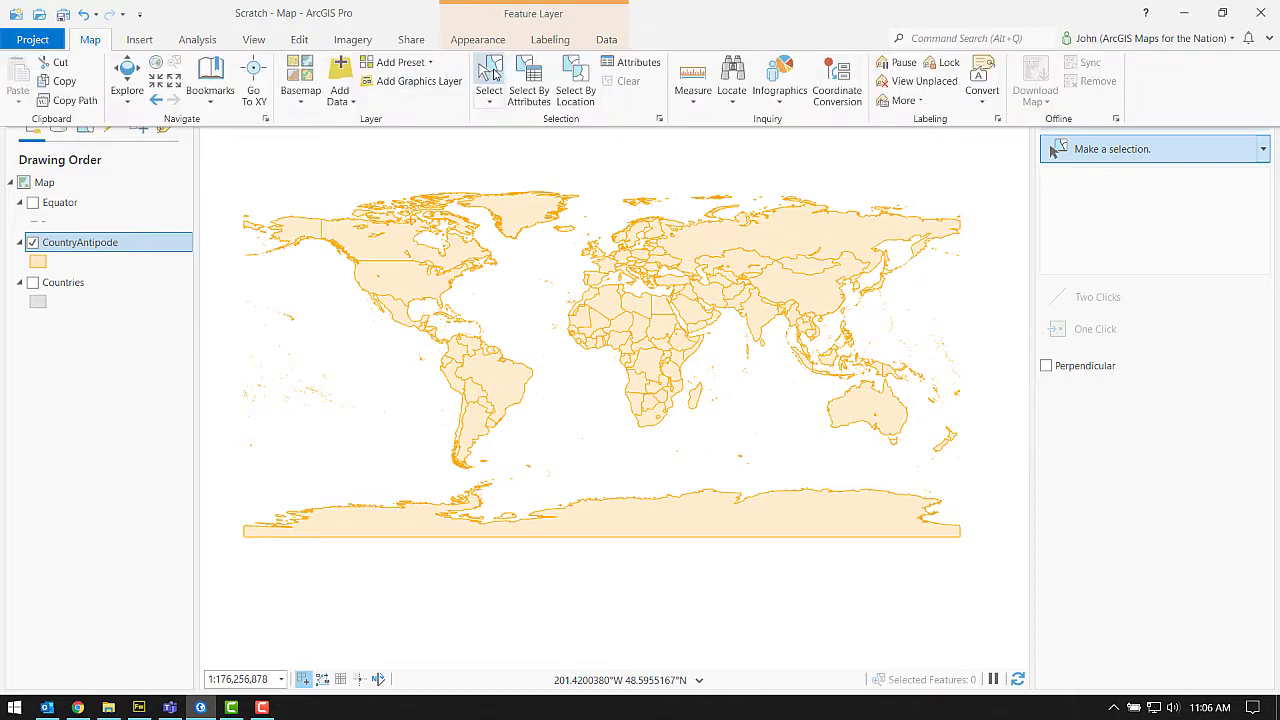
left_click_drag(222, 156, 980, 569)
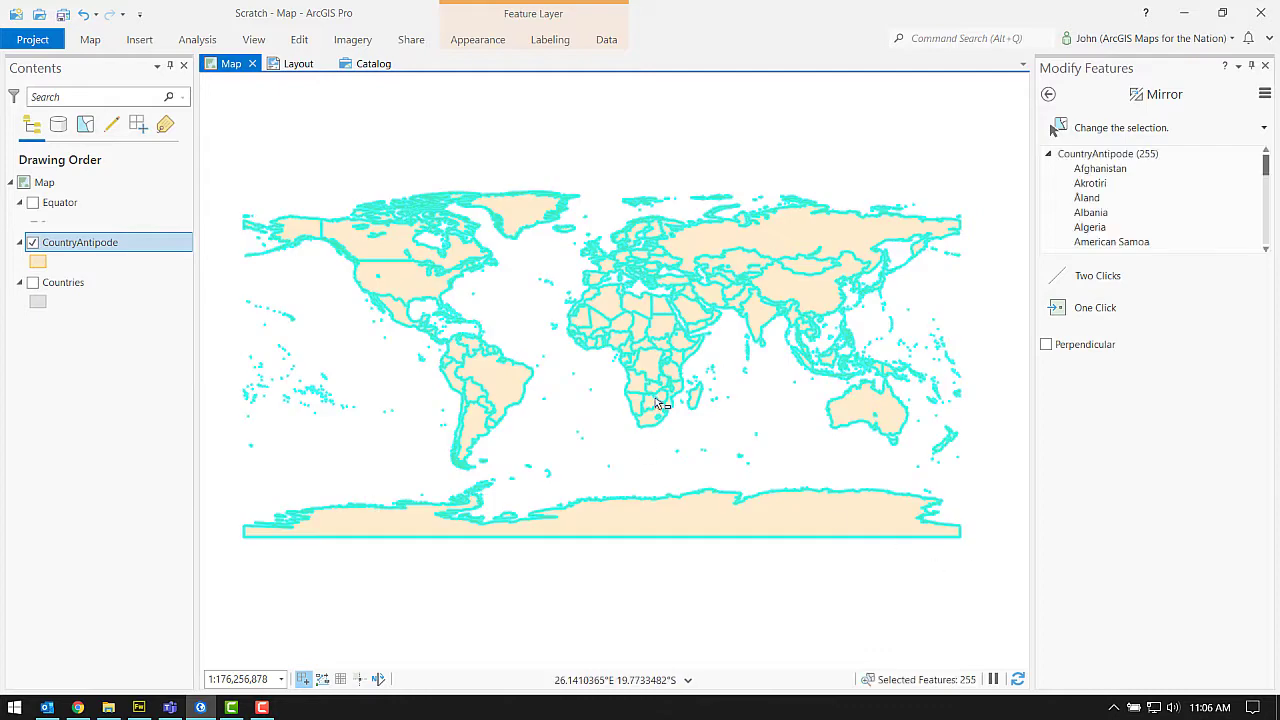
double_click(81, 187)
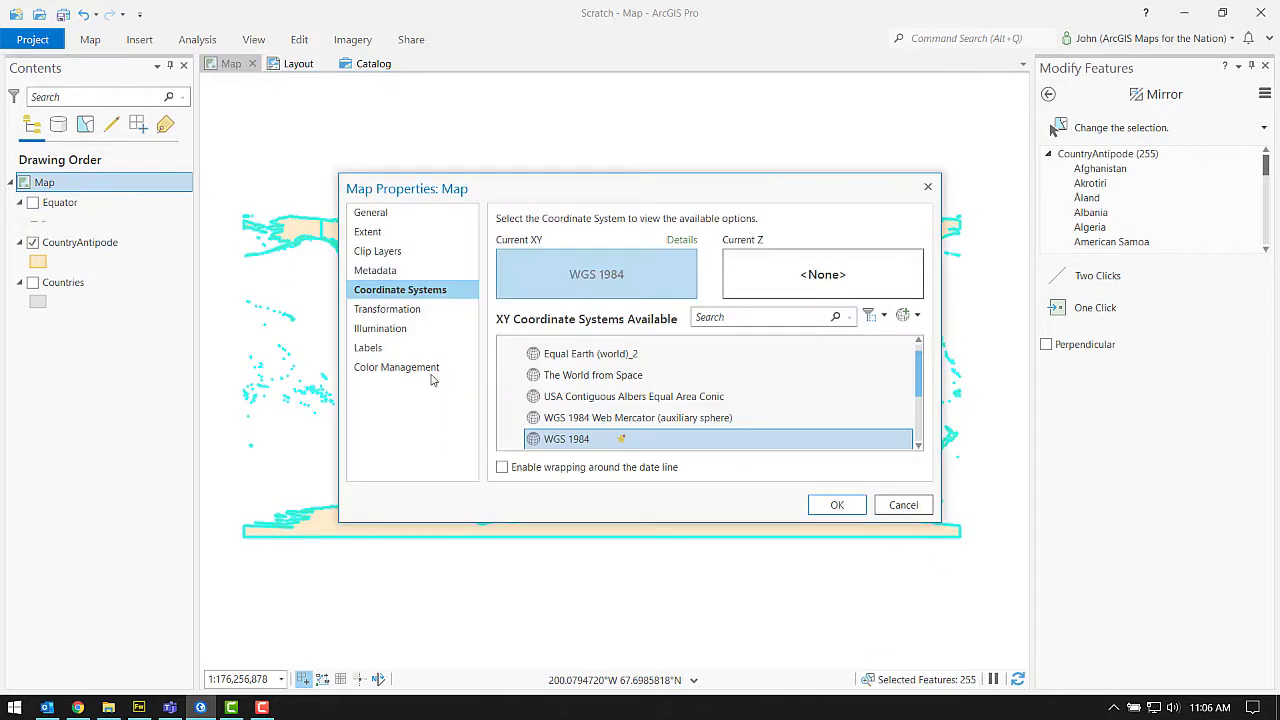
left_click(837, 504)
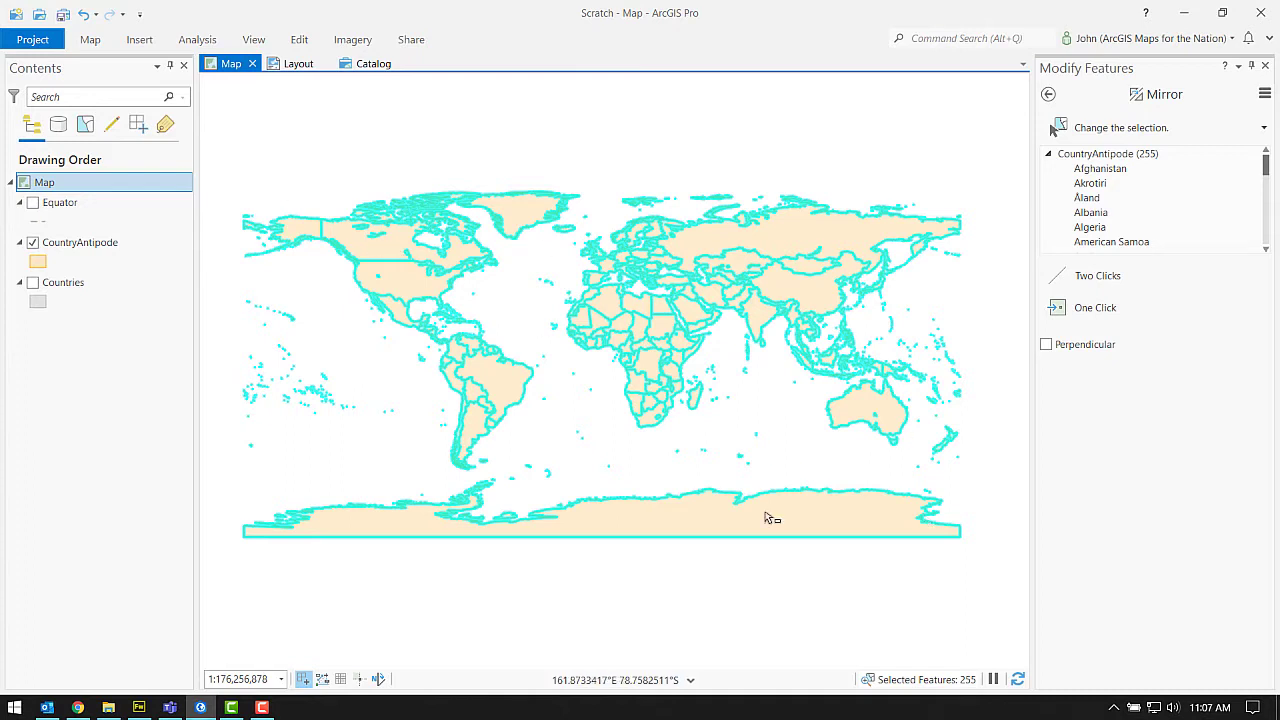
Mirror the 255 selected features across the Equator using a two-click line along it
left_click(1080, 280)
left_click(32, 203)
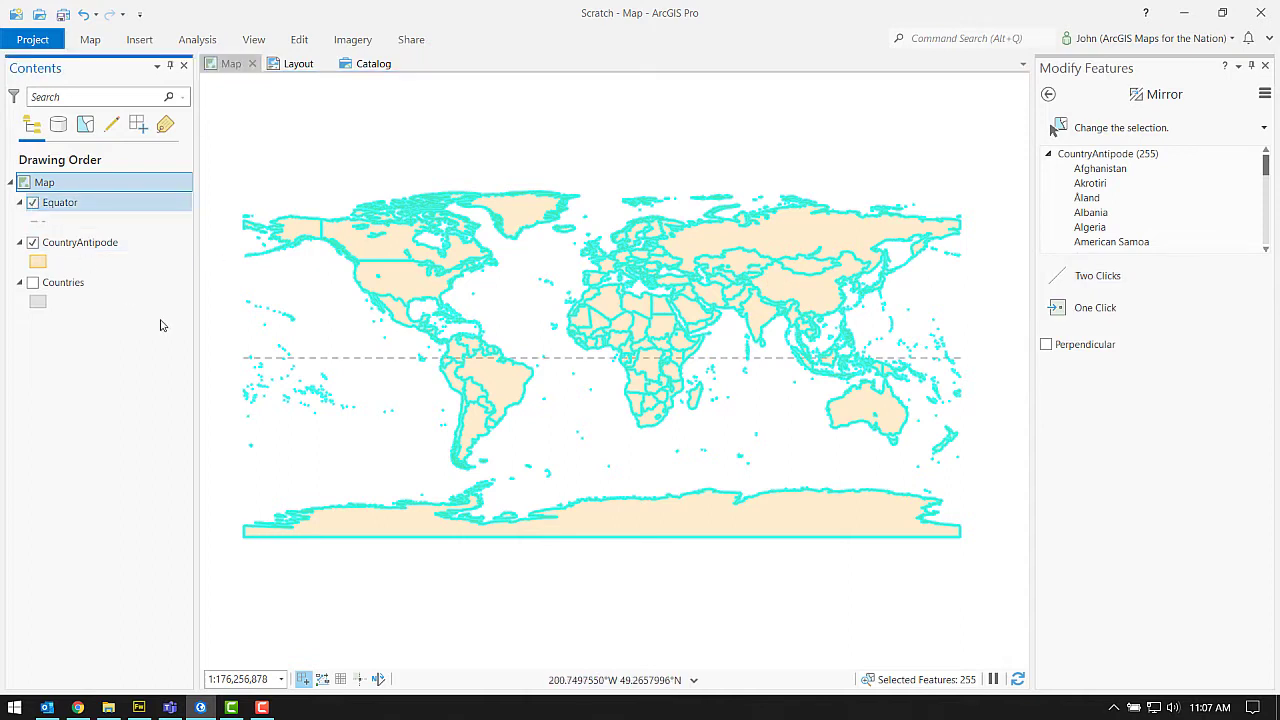
left_click(1093, 280)
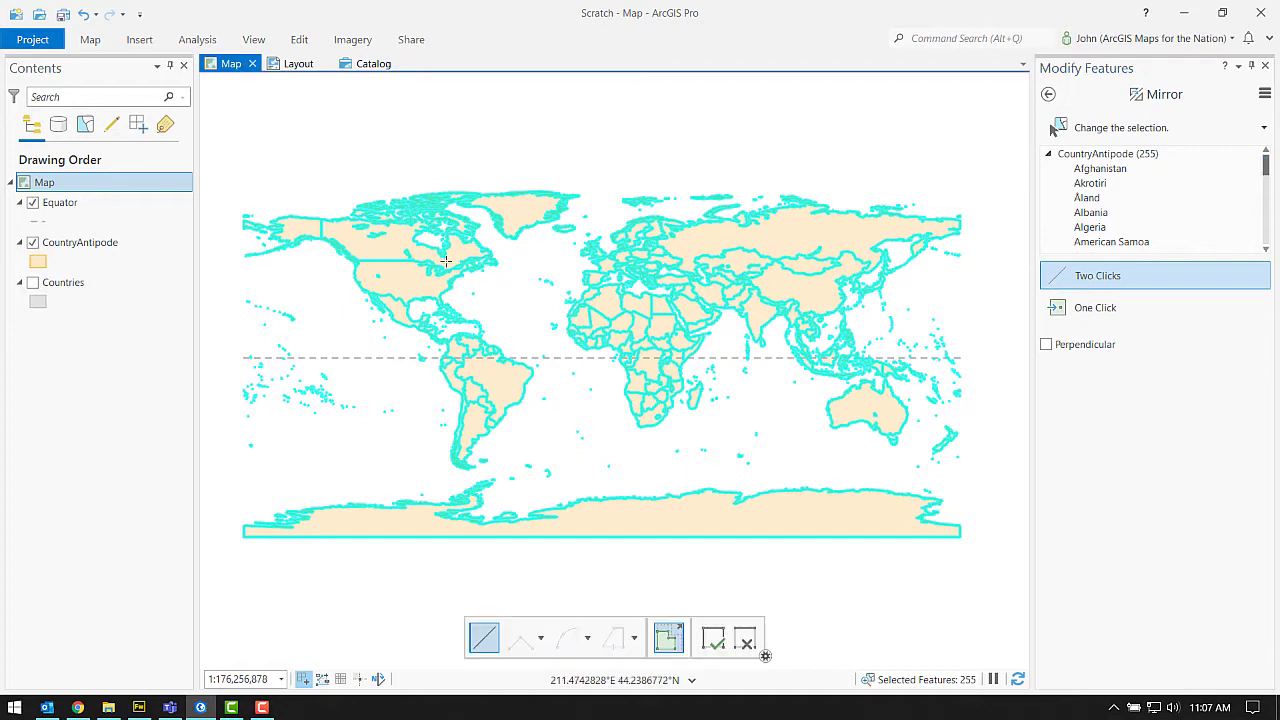
left_click(243, 357)
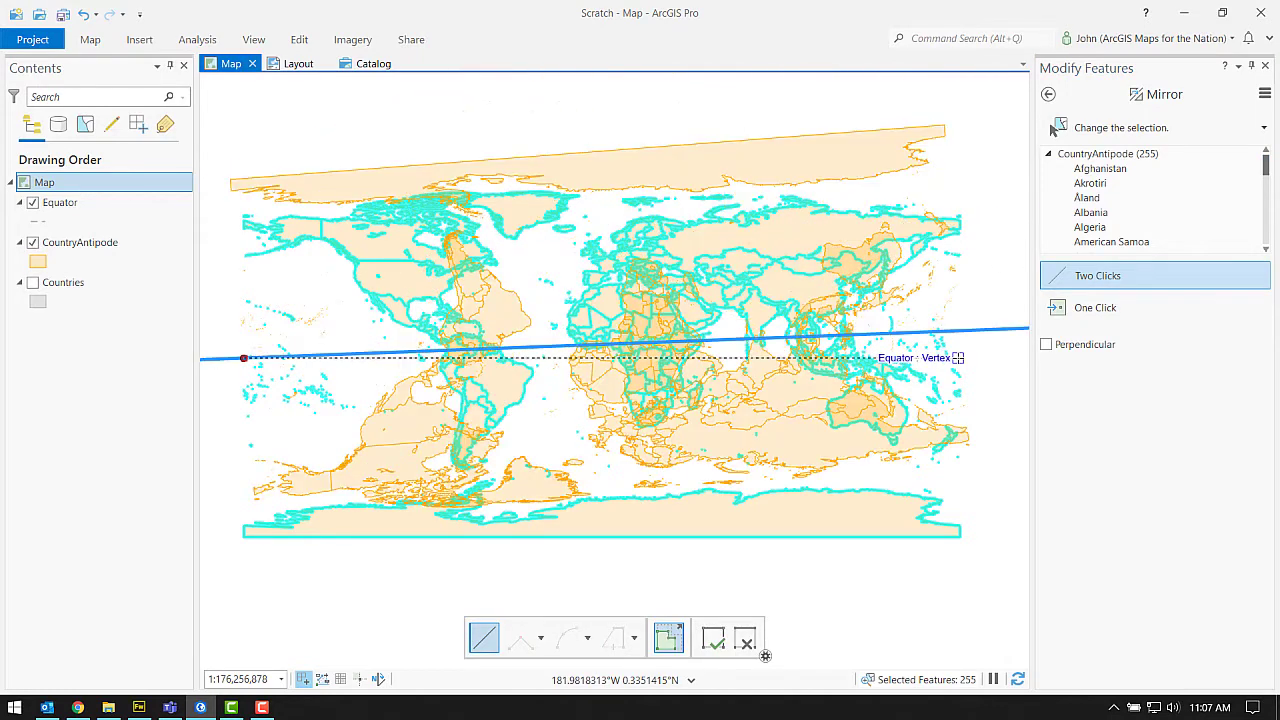
left_click(959, 357)
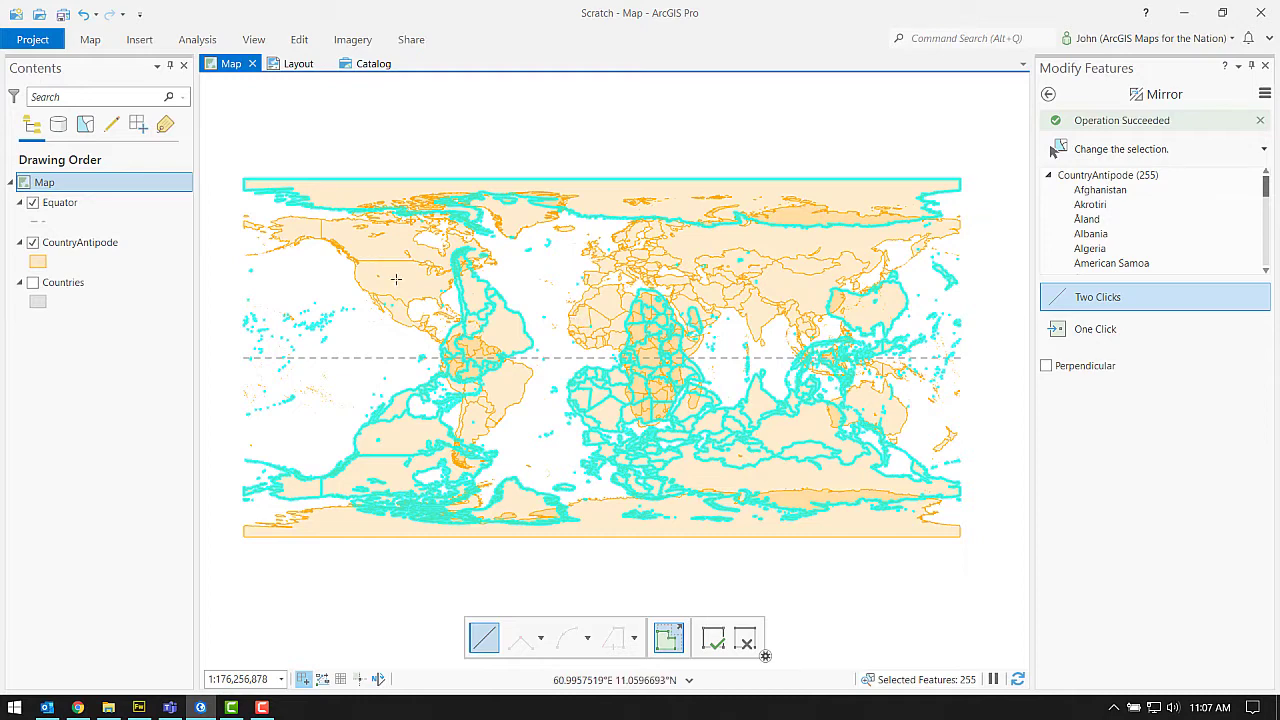
Delete the 255 selected original rows in the CountryAntipode attribute table
right_click(134, 246)
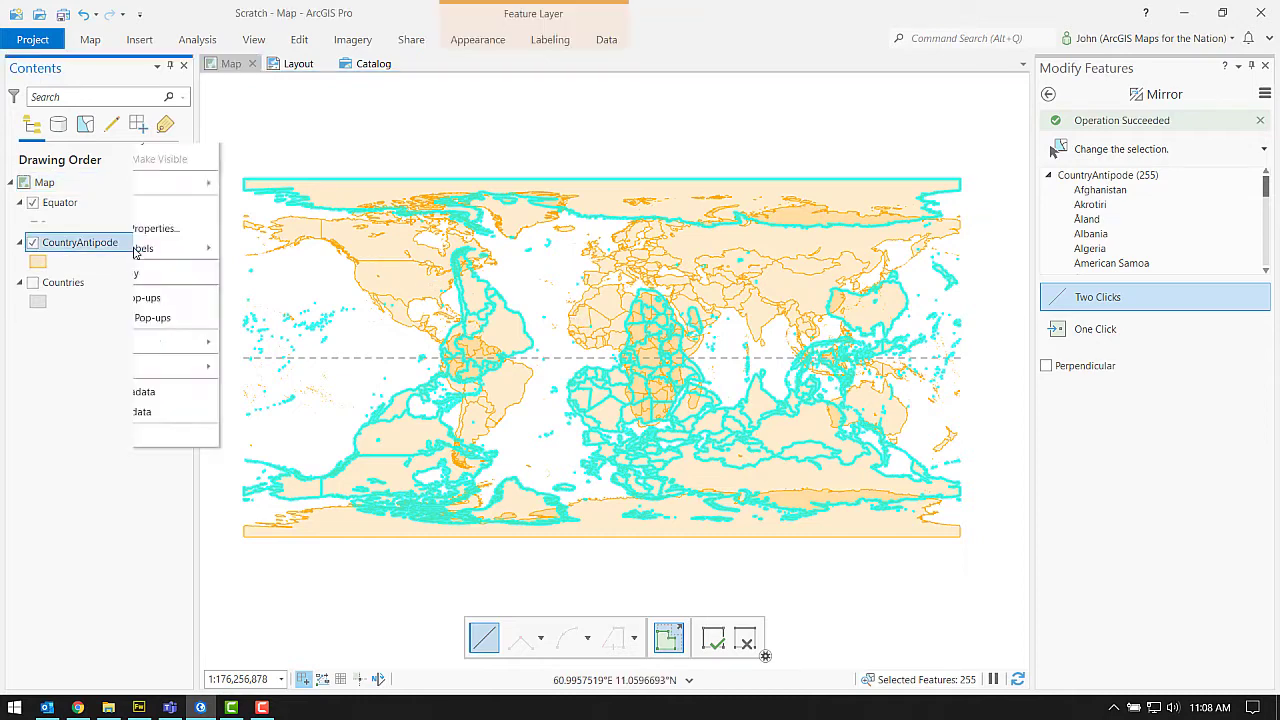
left_click(184, 225)
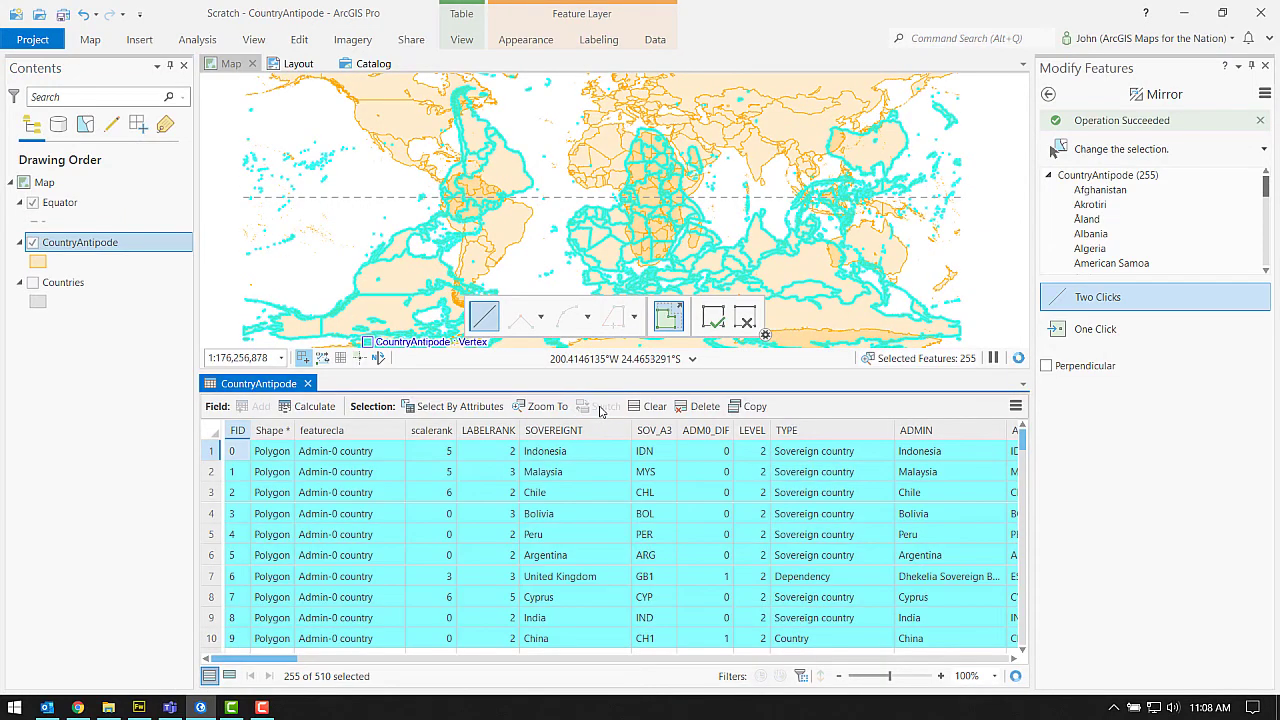
left_click(700, 406)
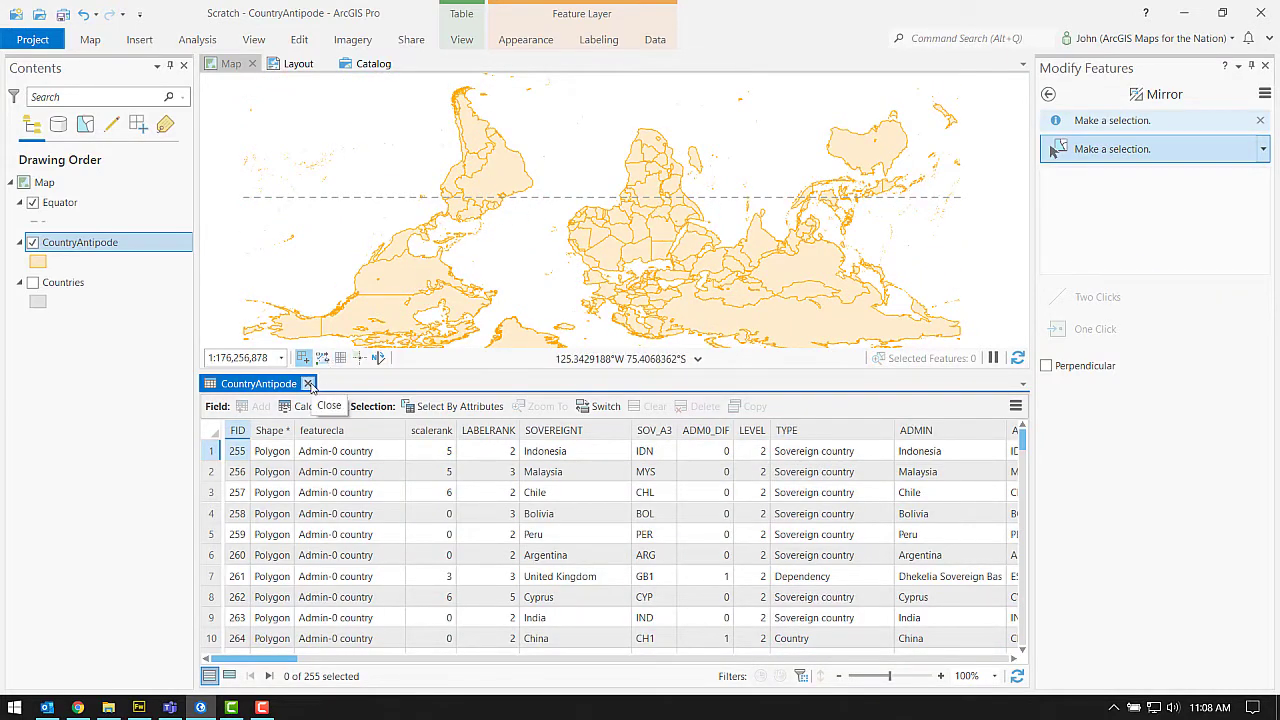
left_click(309, 384)
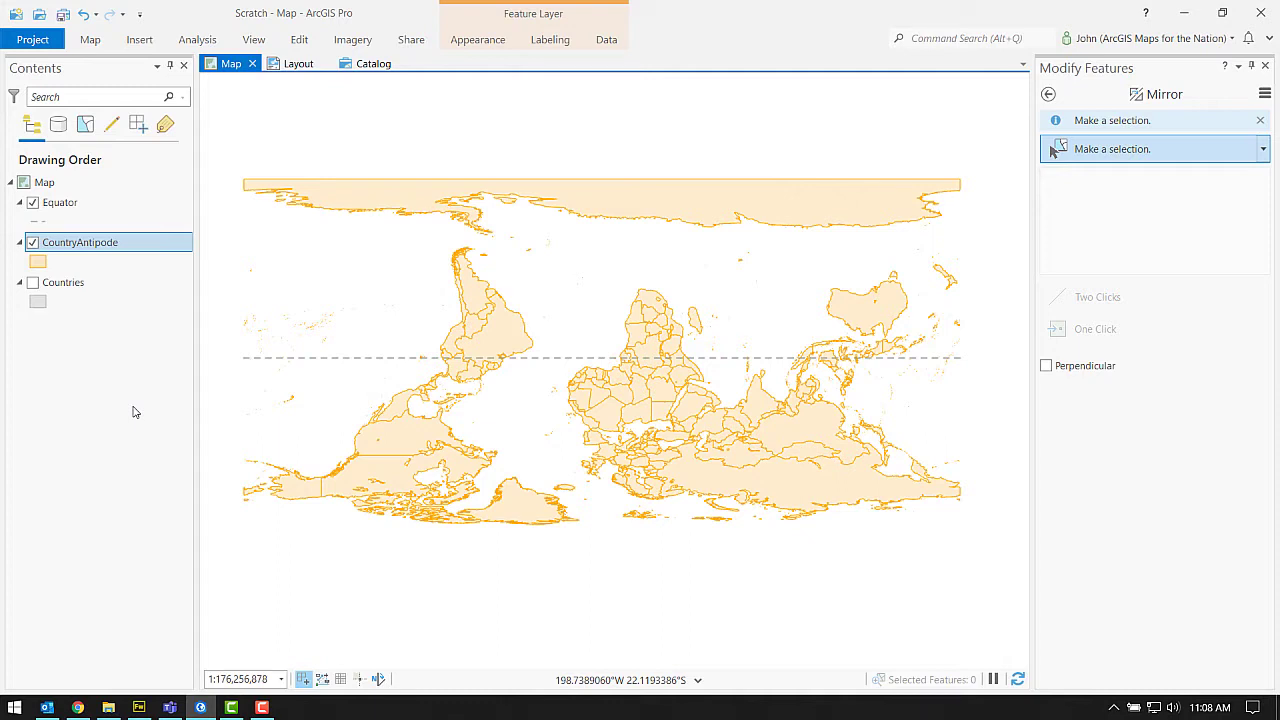
Start Move To, hide the Equator, and box-select all flipped CountryAntipode features
left_click(1048, 95)
left_click_drag(1270, 358, 1275, 205)
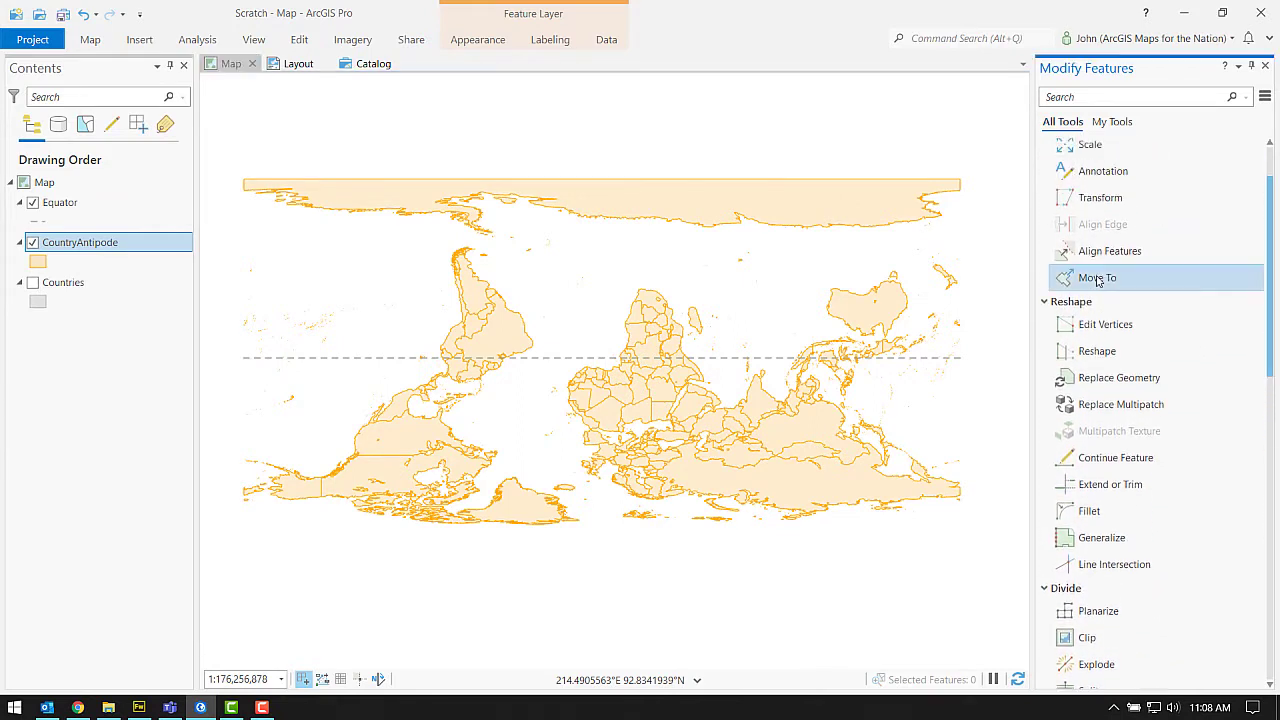
left_click(1100, 277)
left_click(473, 270)
left_click(33, 204)
left_click_drag(211, 157, 994, 566)
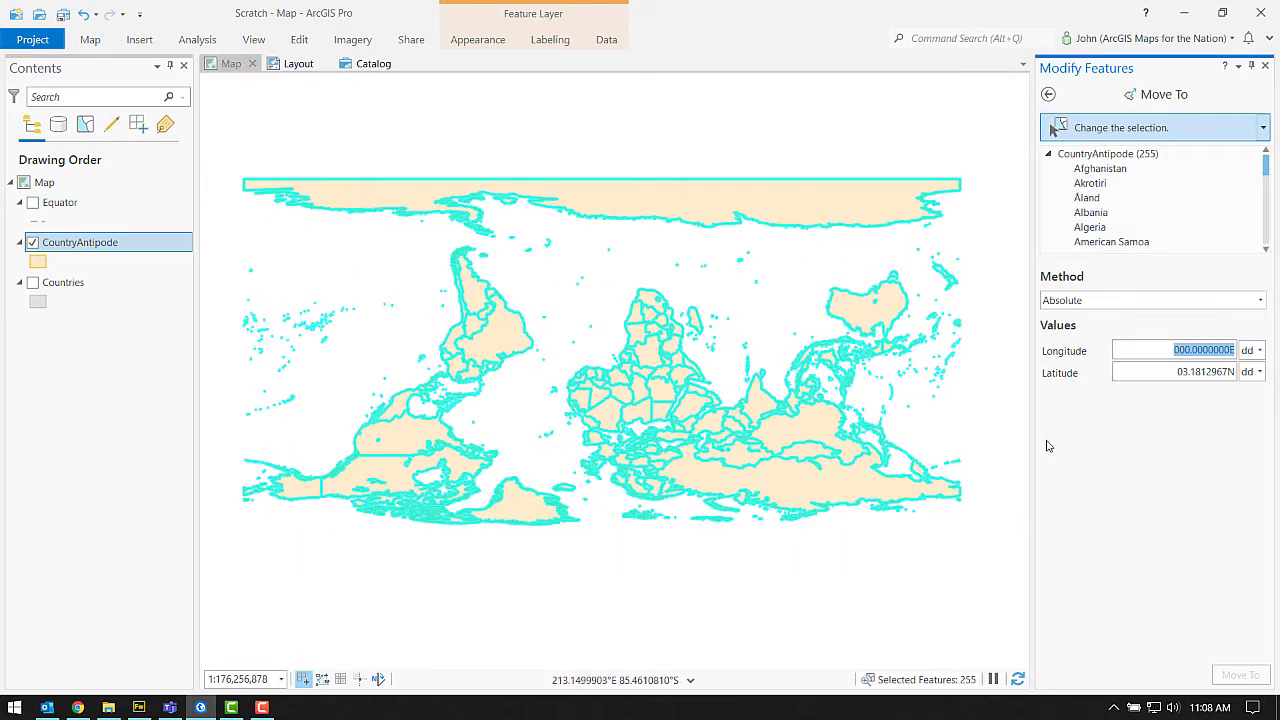
Move the selection by a Delta longitude offset and pan to view the shifted countries
left_click(1098, 304)
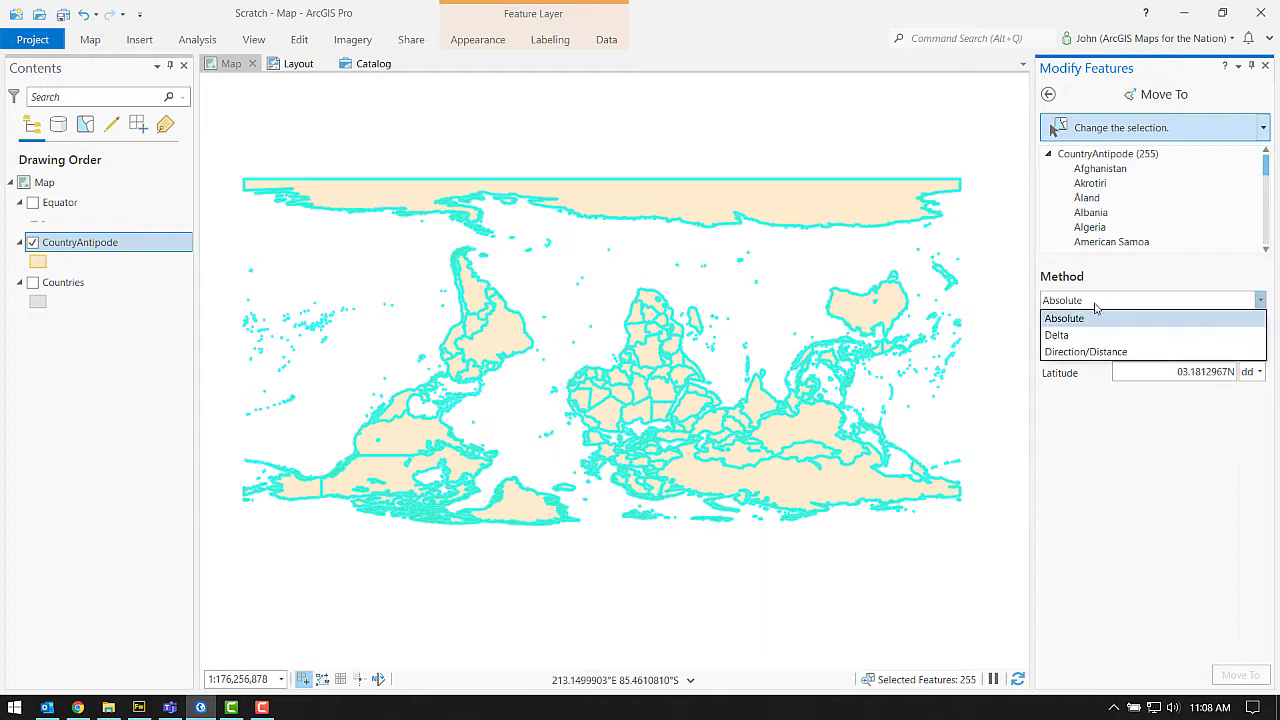
left_click(1082, 333)
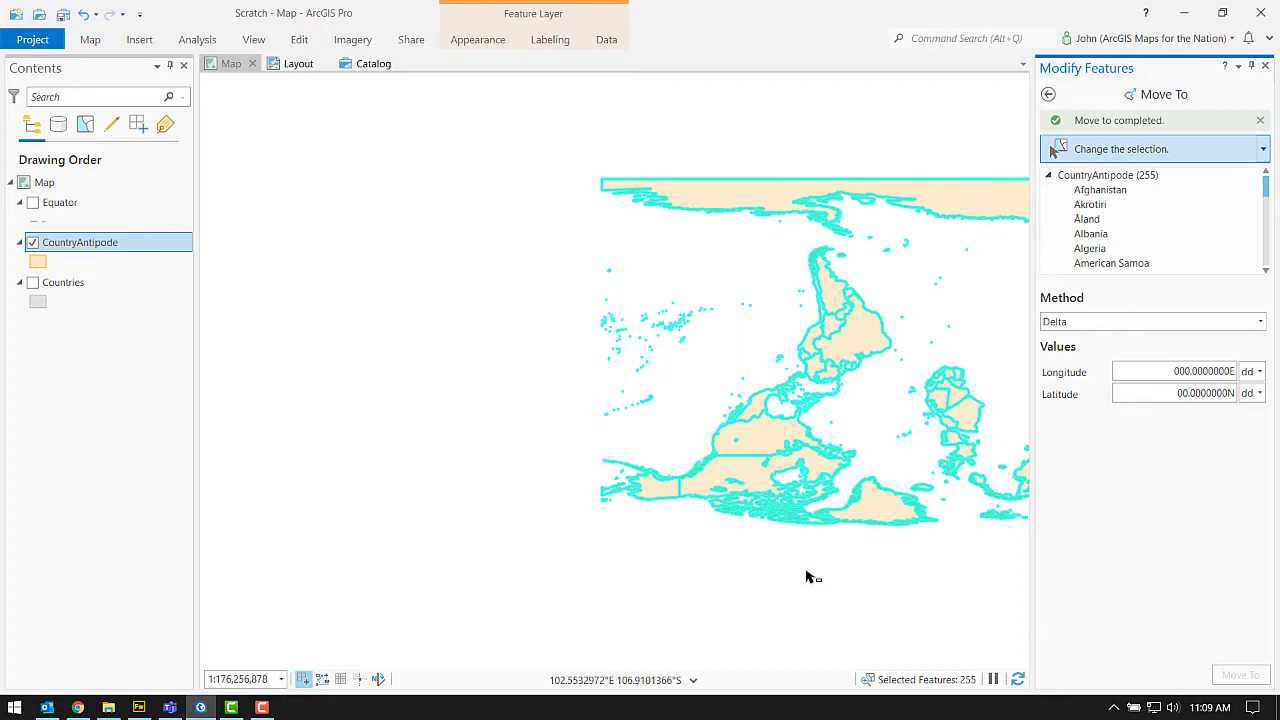
left_click_drag(558, 401, 326, 394)
scroll(326, 394, "down", 1)
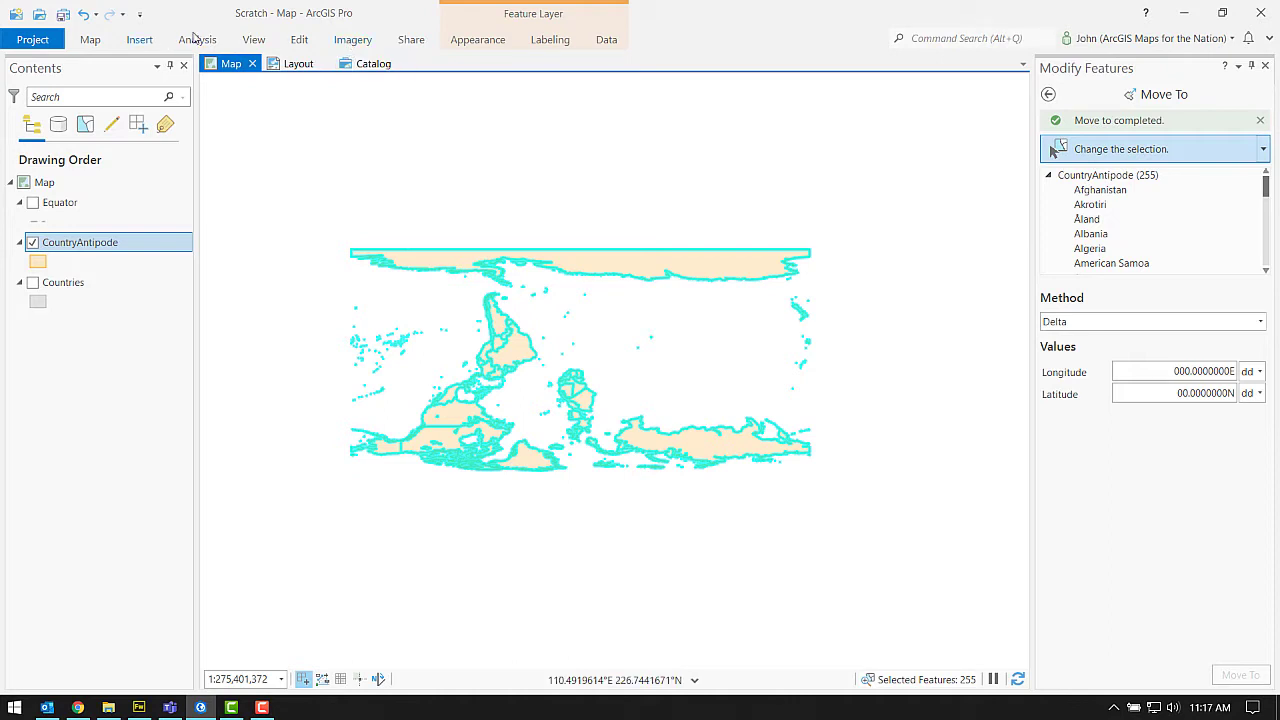
Save pending edits and run Repair Geometry on the CountryAntipode layer
left_click(197, 39)
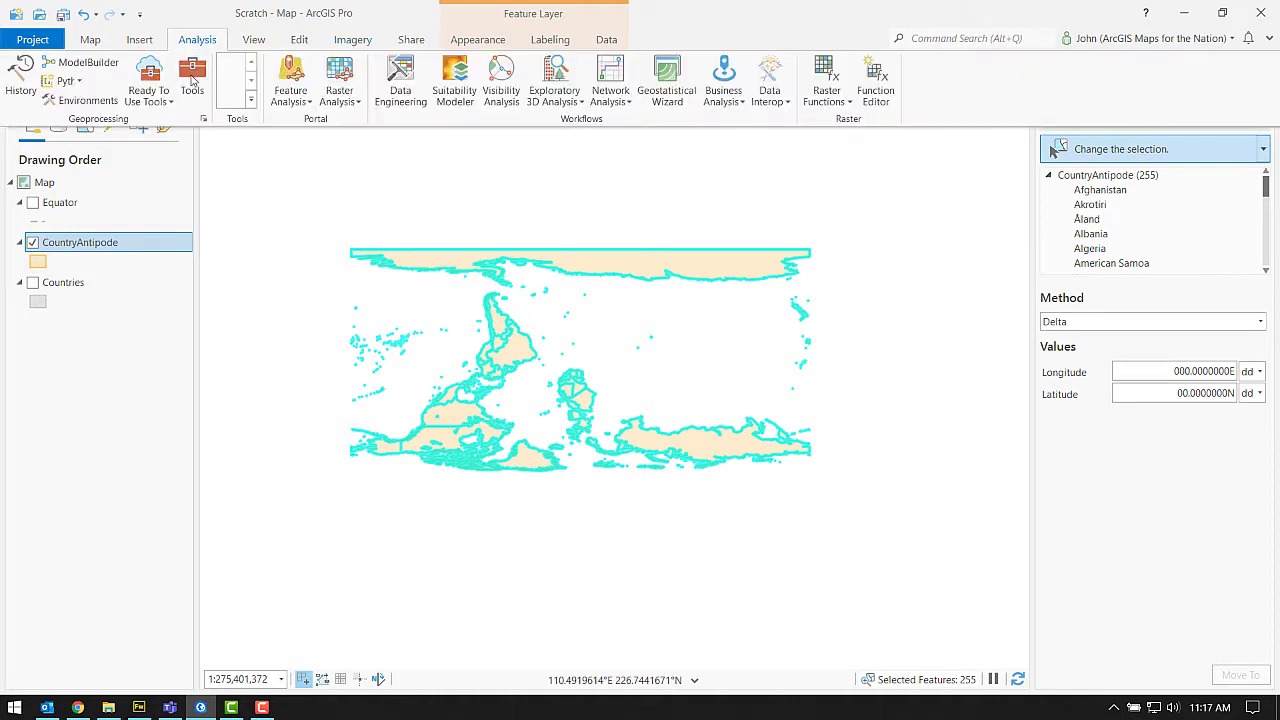
left_click(191, 86)
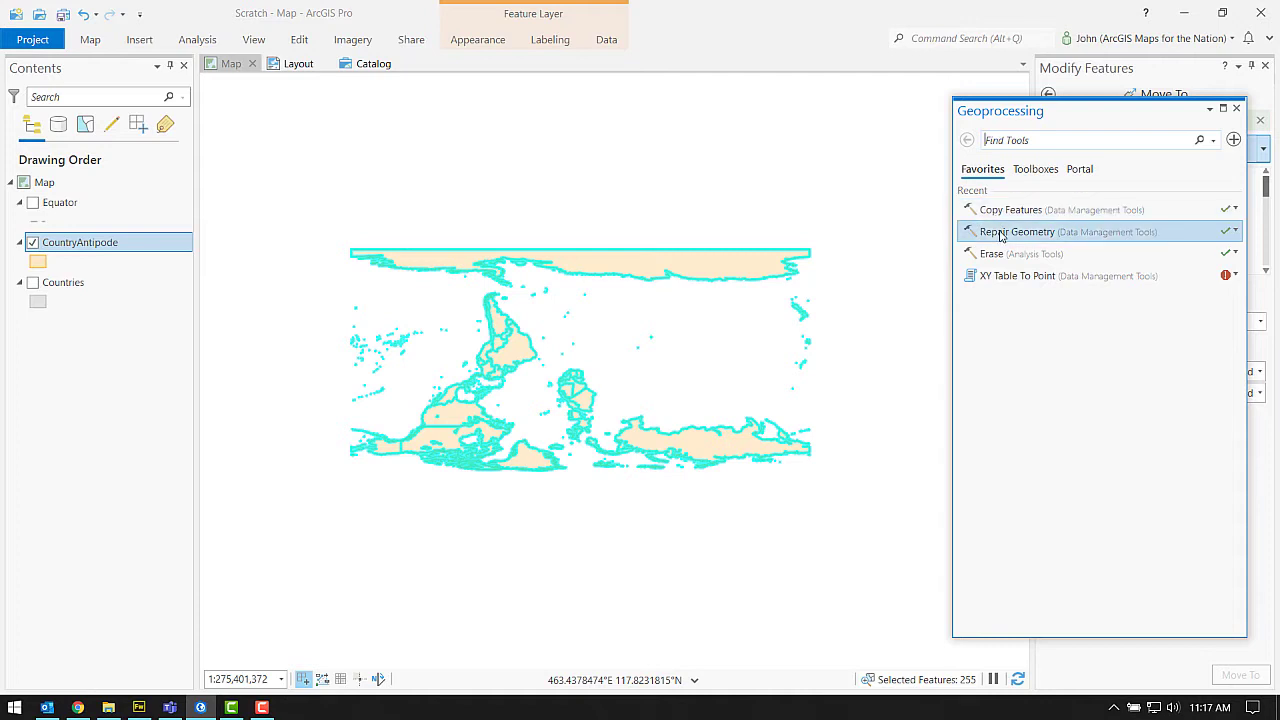
left_click(1000, 233)
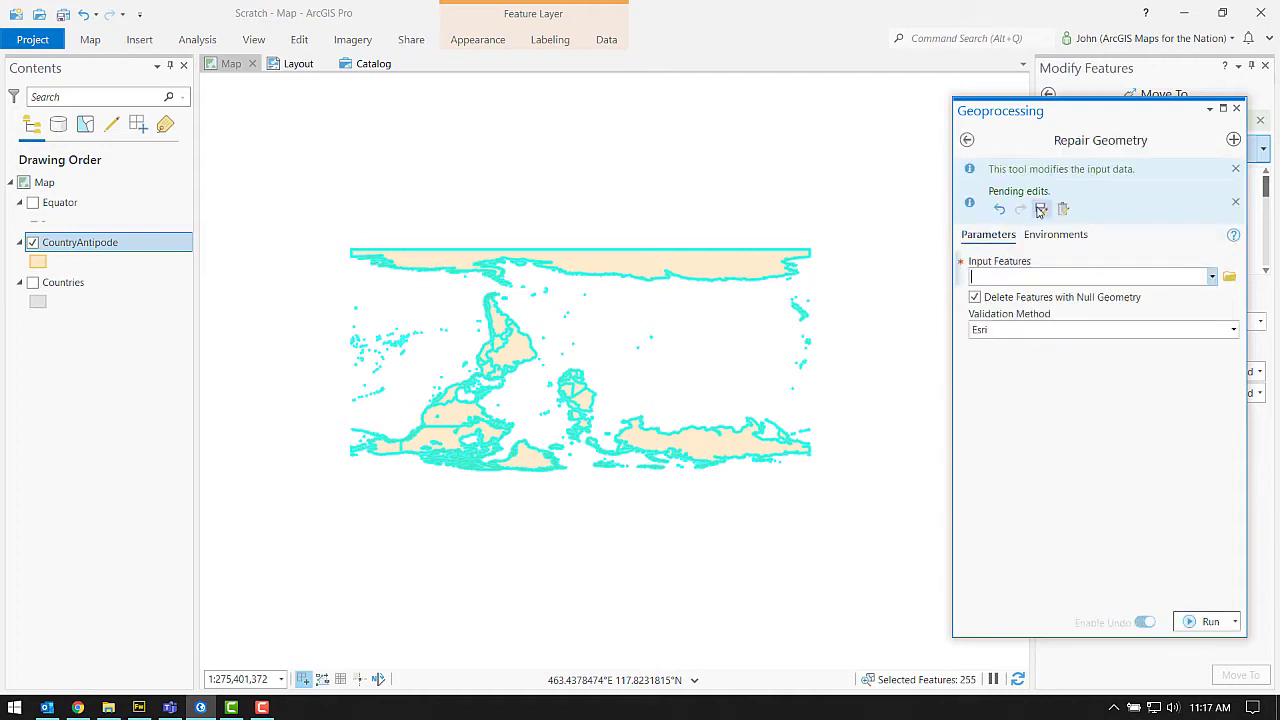
left_click(1041, 209)
left_click(1212, 276)
left_click(1158, 314)
left_click(1206, 623)
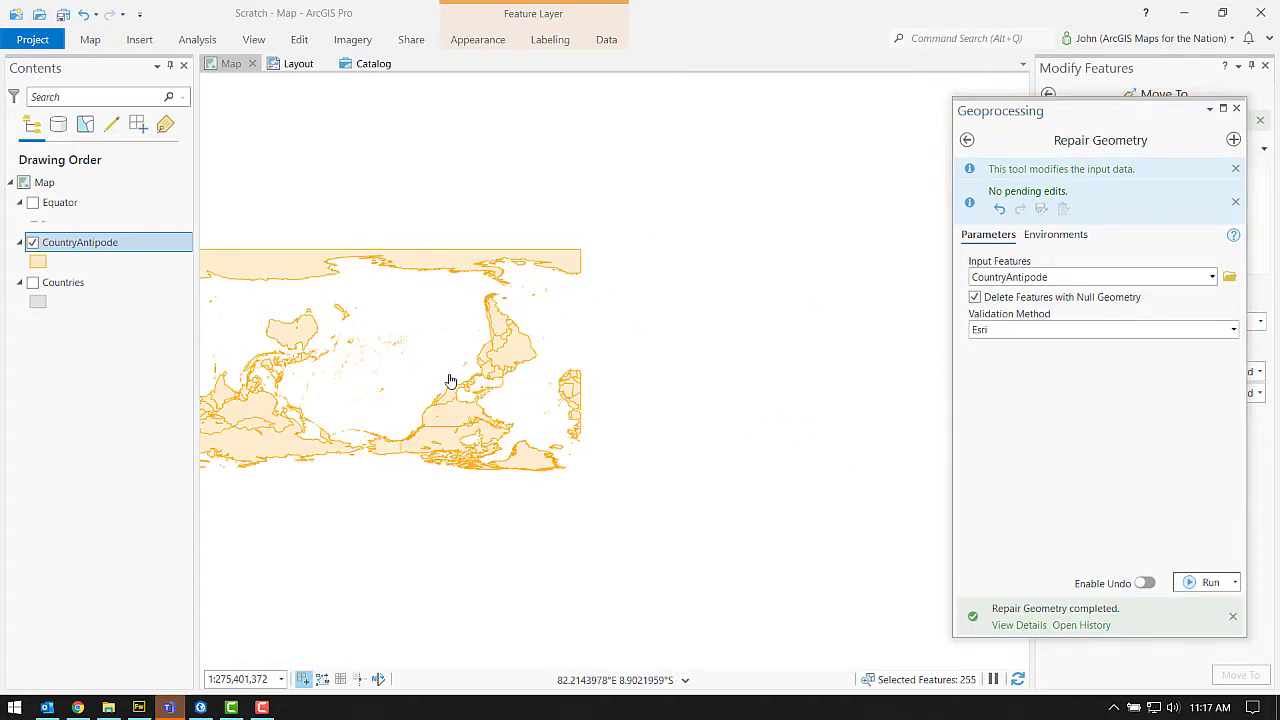
left_click_drag(450, 378, 814, 357)
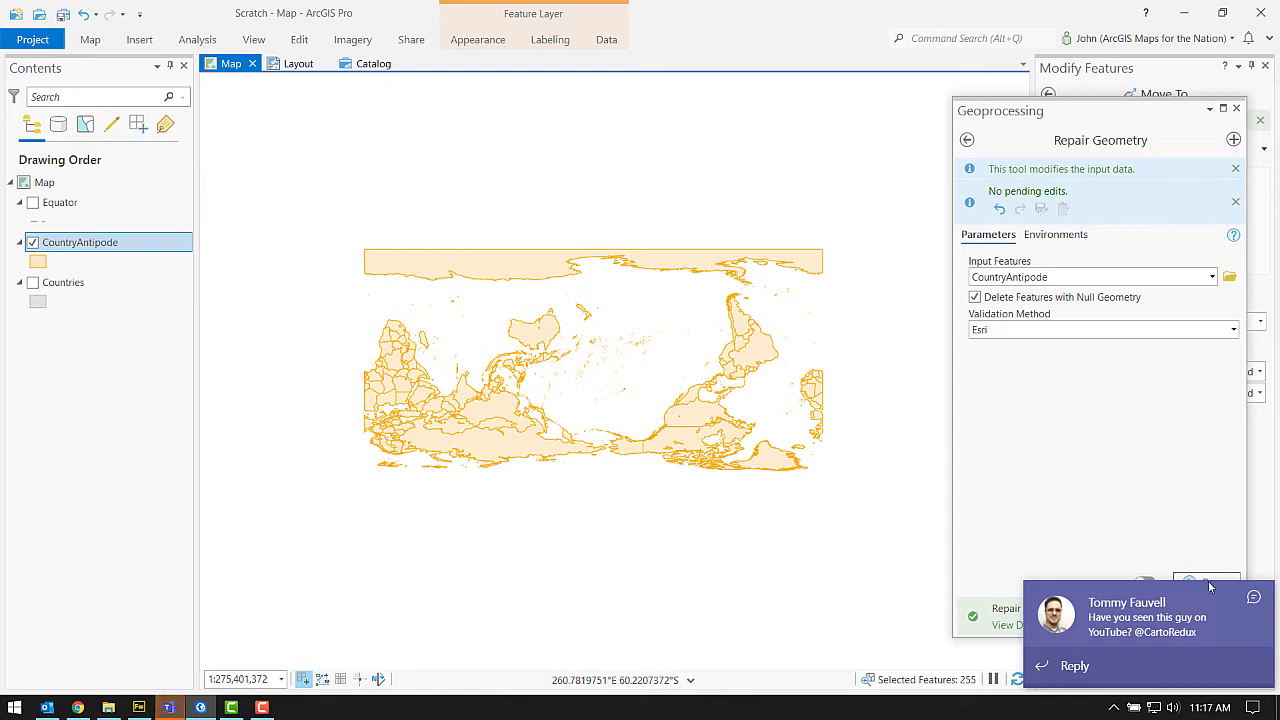
Dismiss the notification, turn on Countries beneath the antipodes, and close the Geoprocessing pane
left_click(1255, 598)
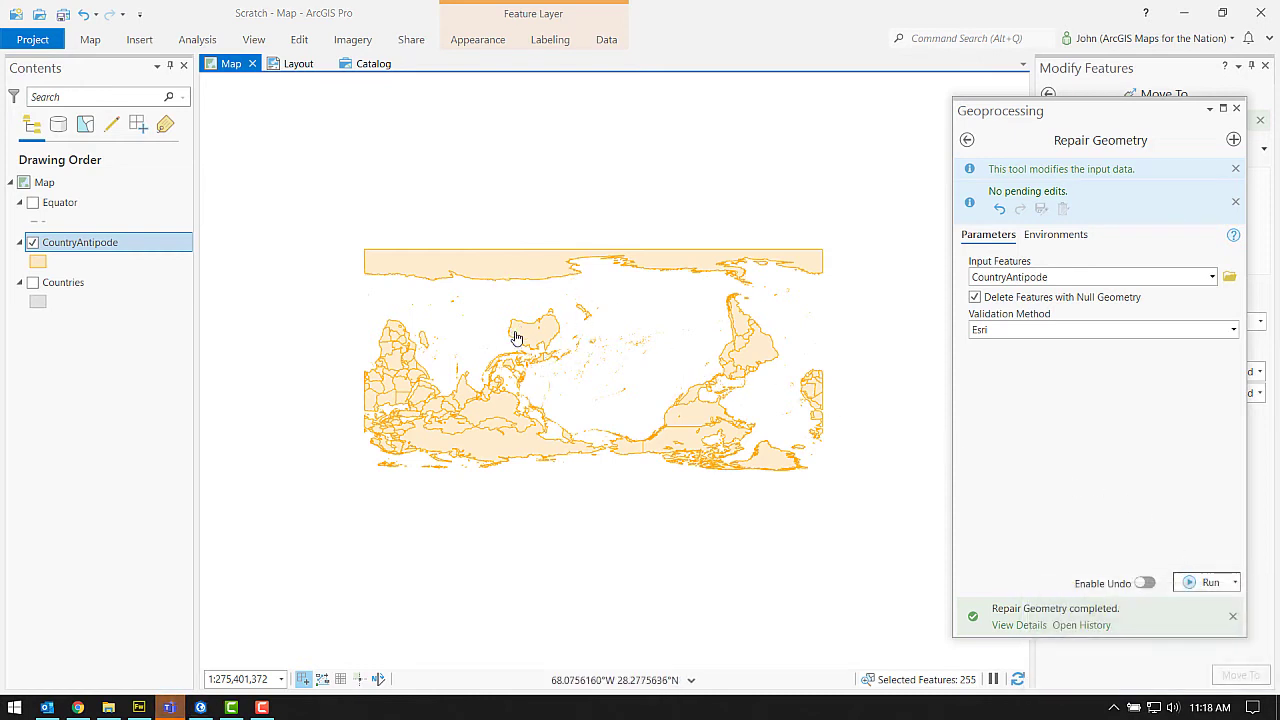
left_click(32, 283)
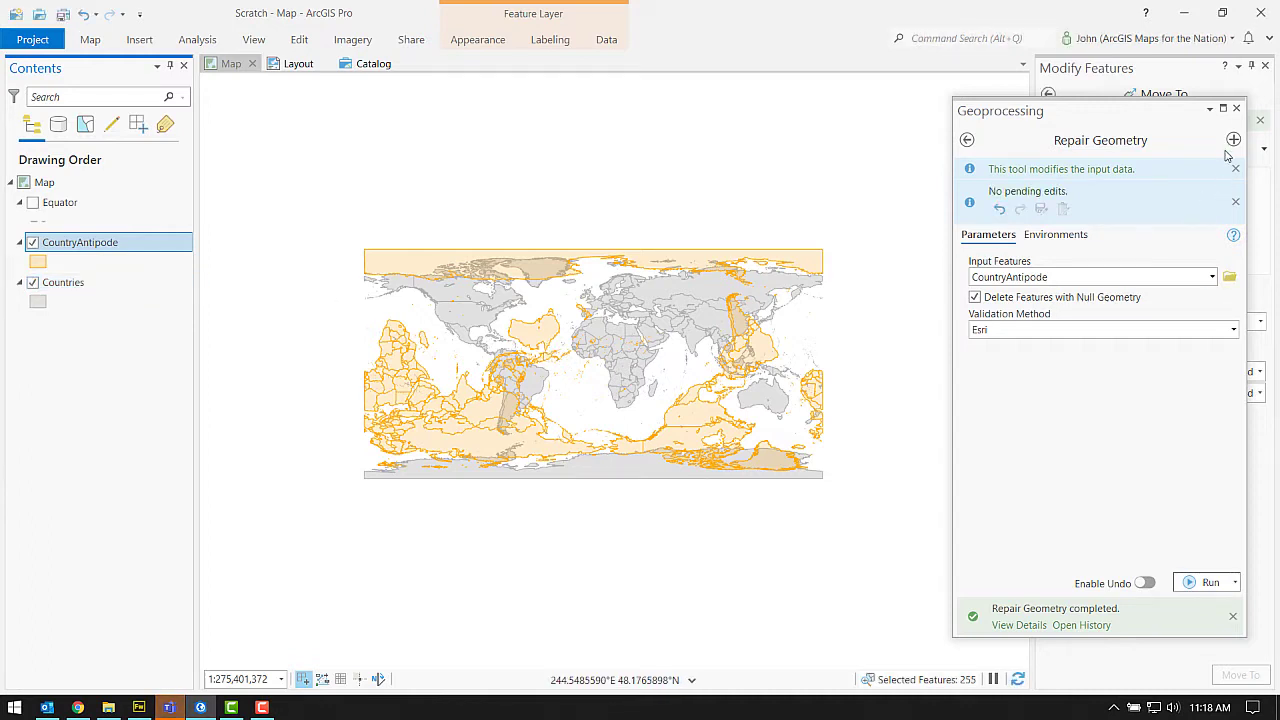
left_click(1236, 110)
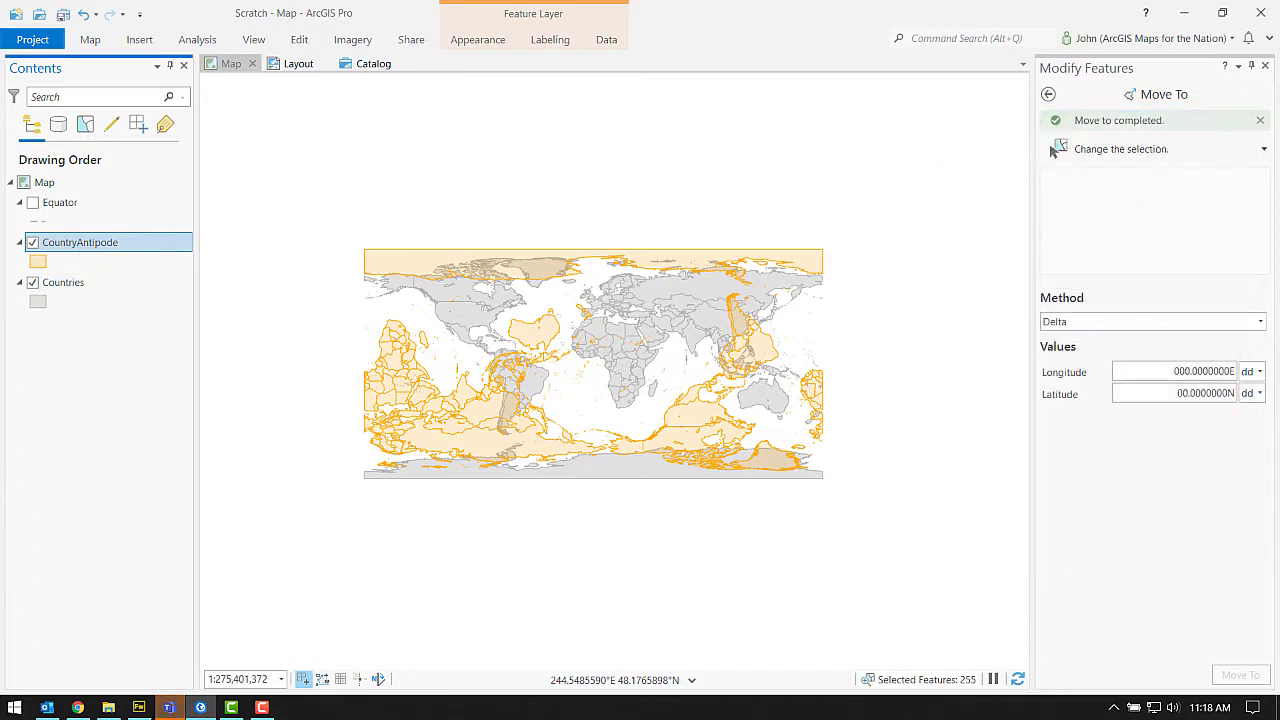
Close the Modify Features pane and zoom into the map
left_click(1268, 66)
scroll(741, 371, "up", 2)
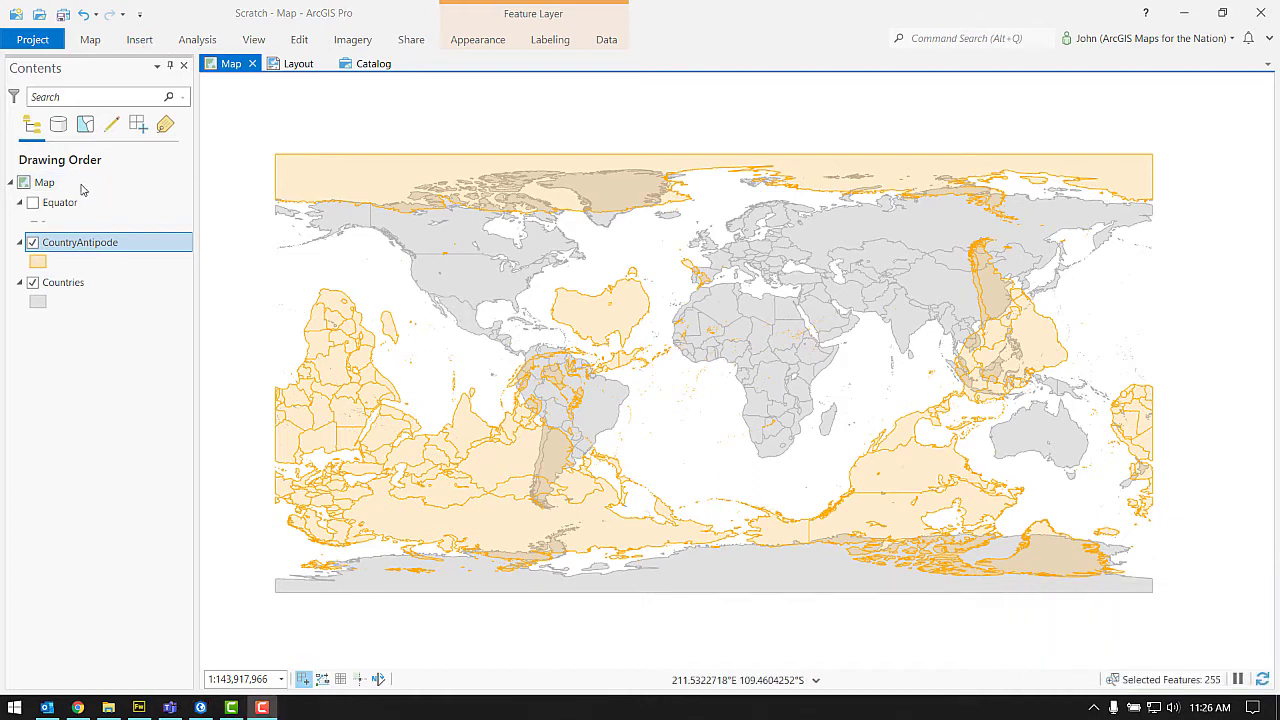
Set the map's coordinate system to Equal Earth, then change it to The World from Space
double_click(85, 184)
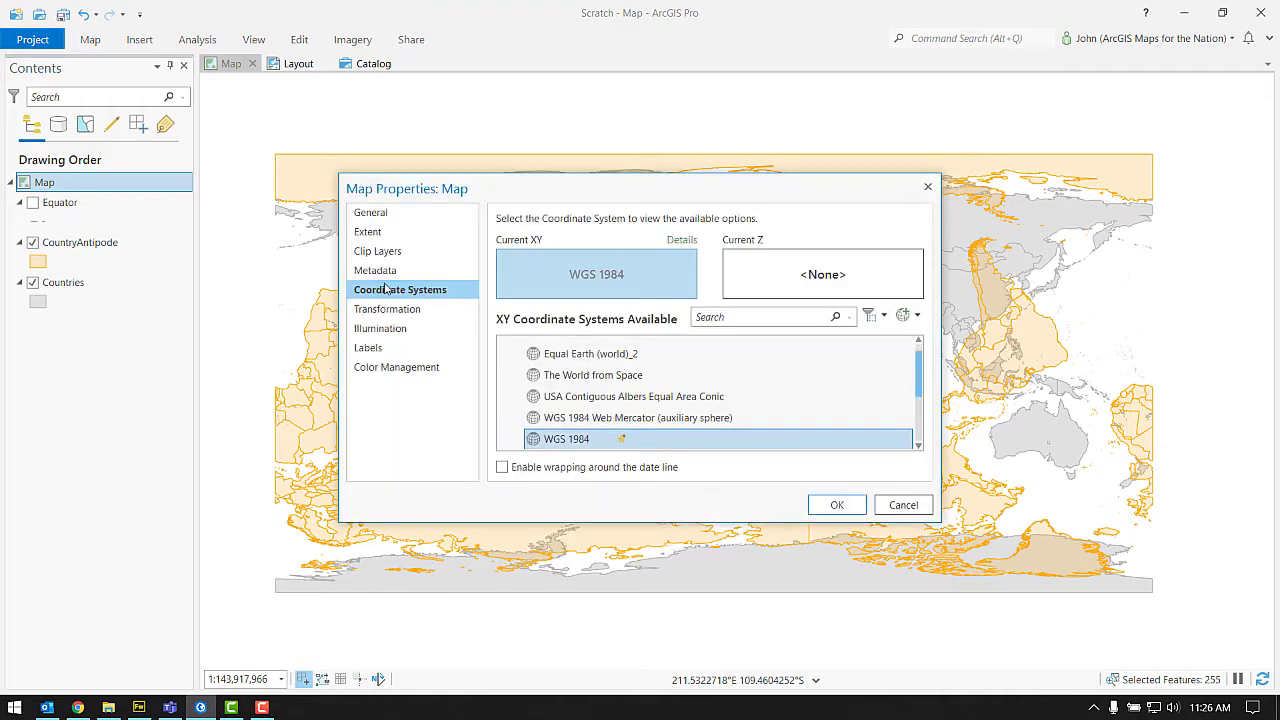
left_click(581, 360)
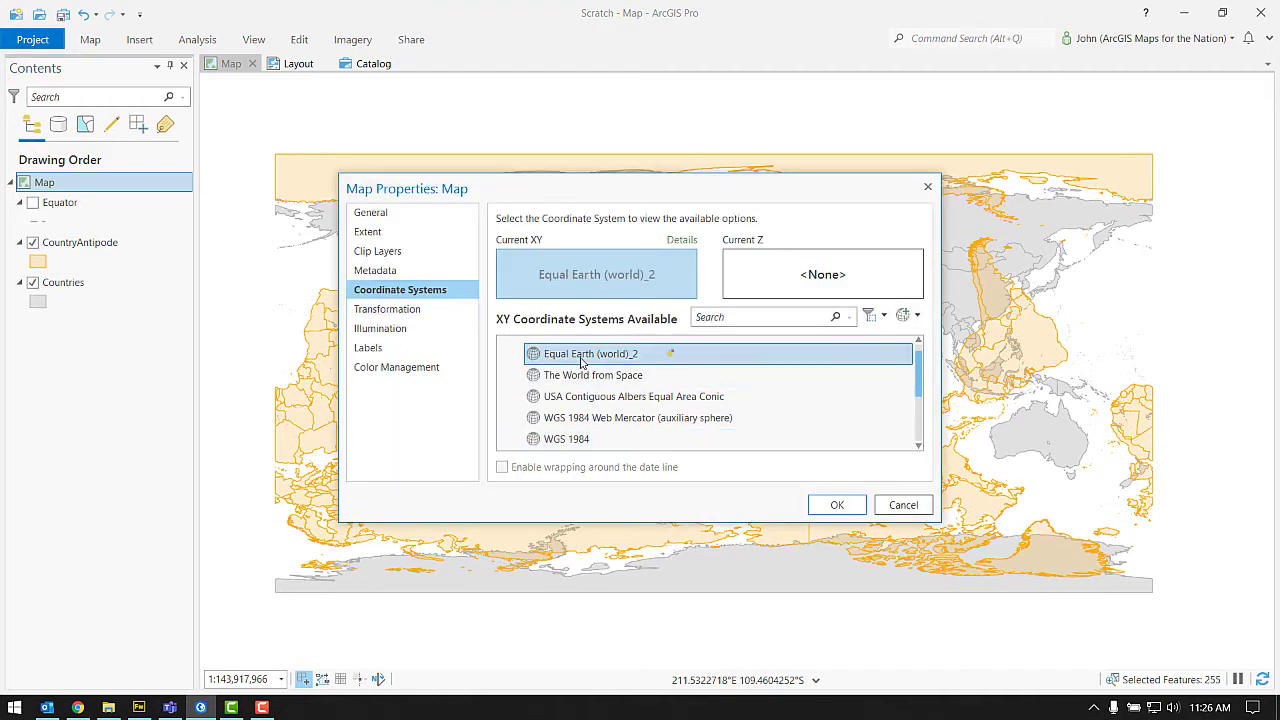
left_click(837, 505)
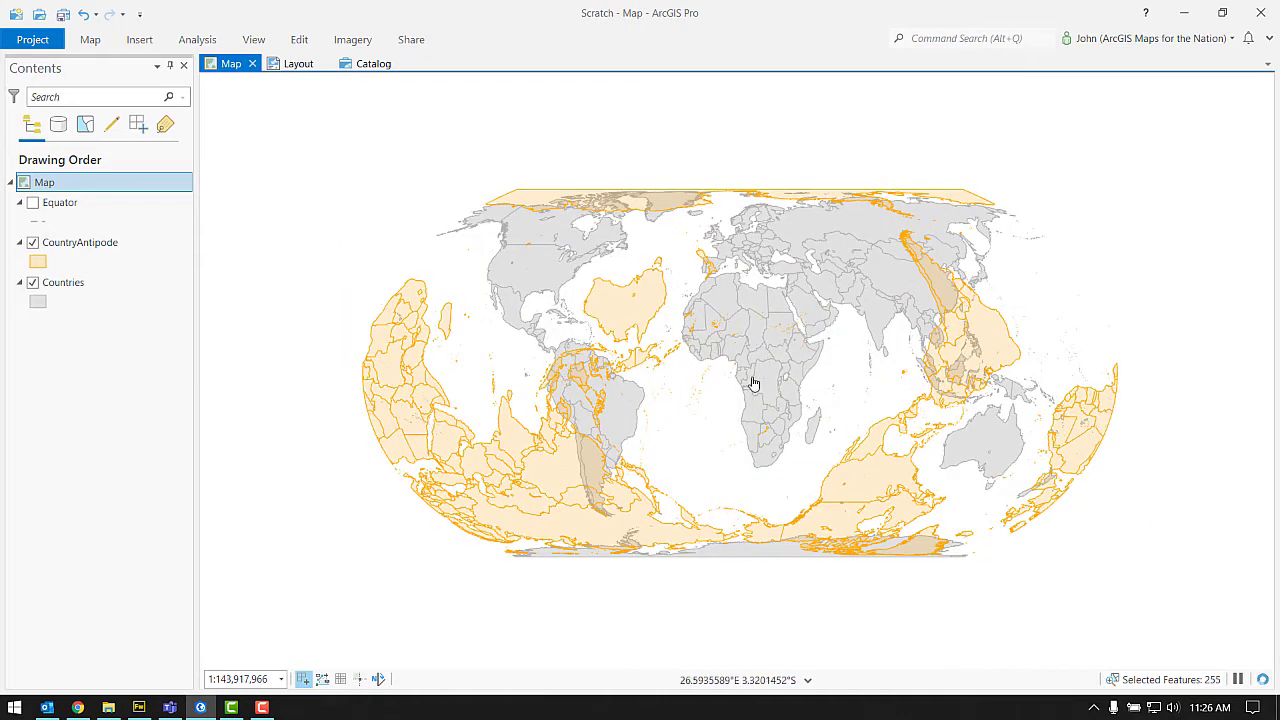
double_click(80, 185)
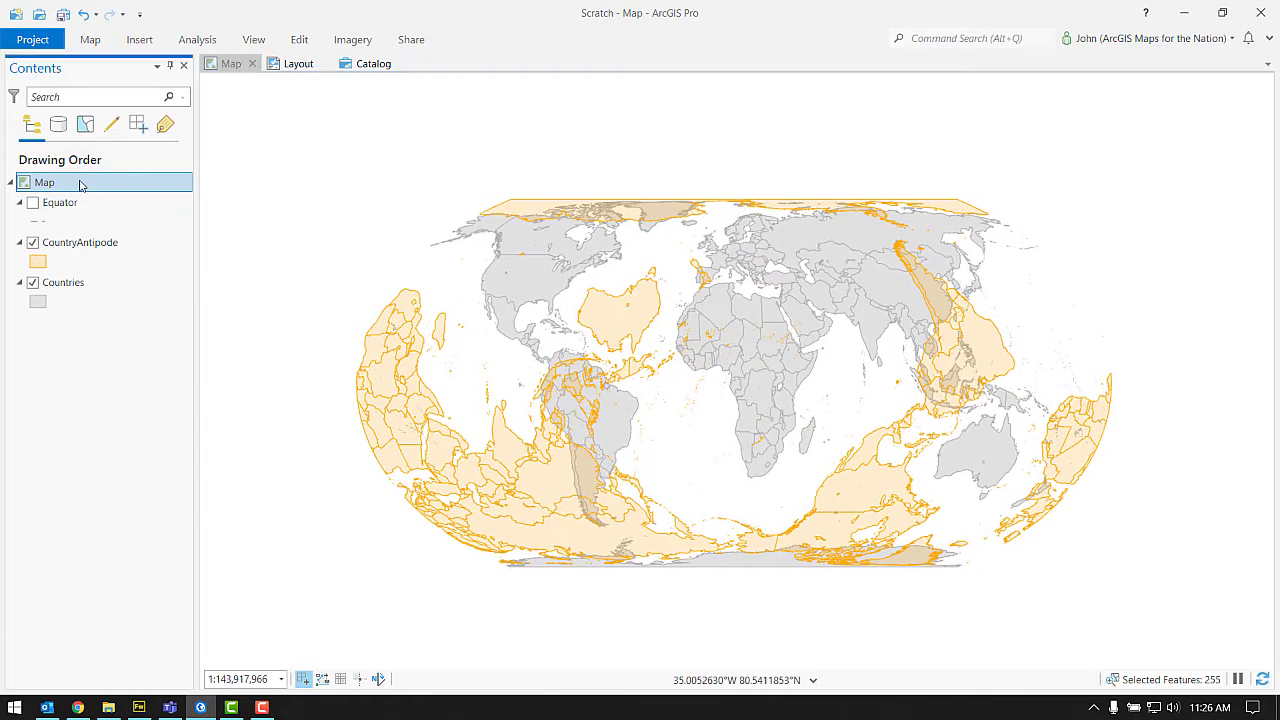
left_click(550, 389)
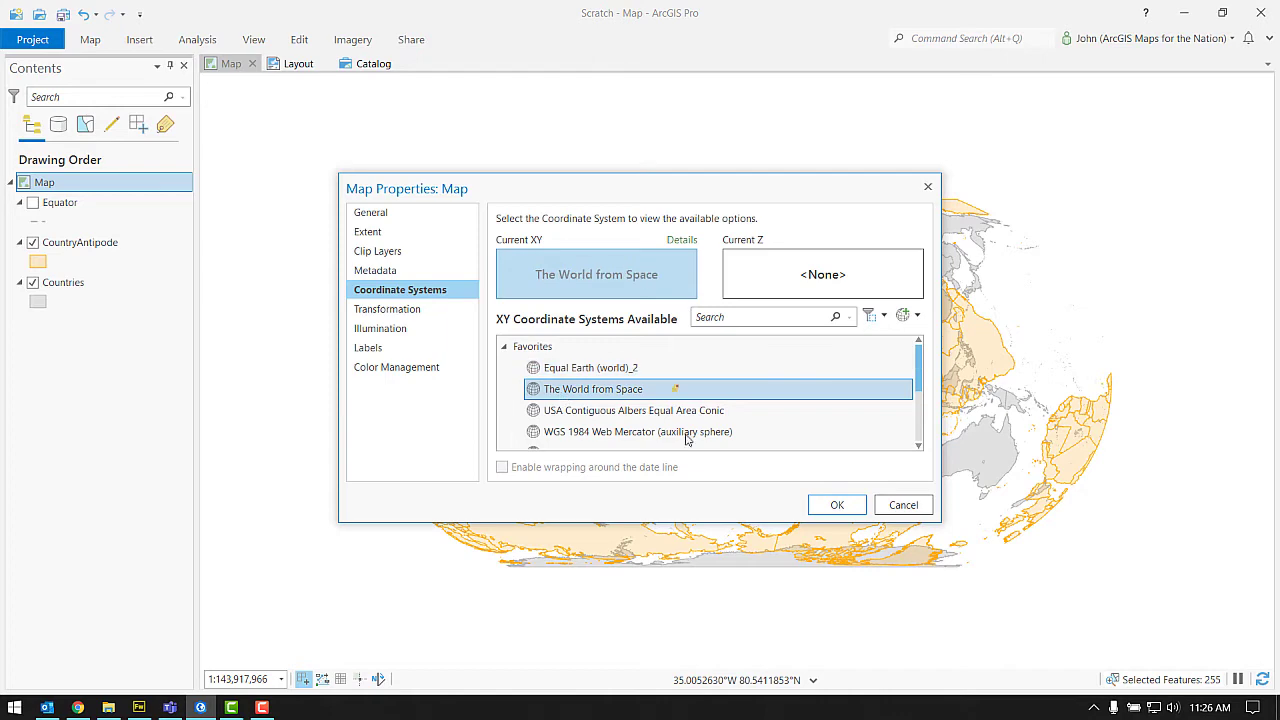
left_click(830, 505)
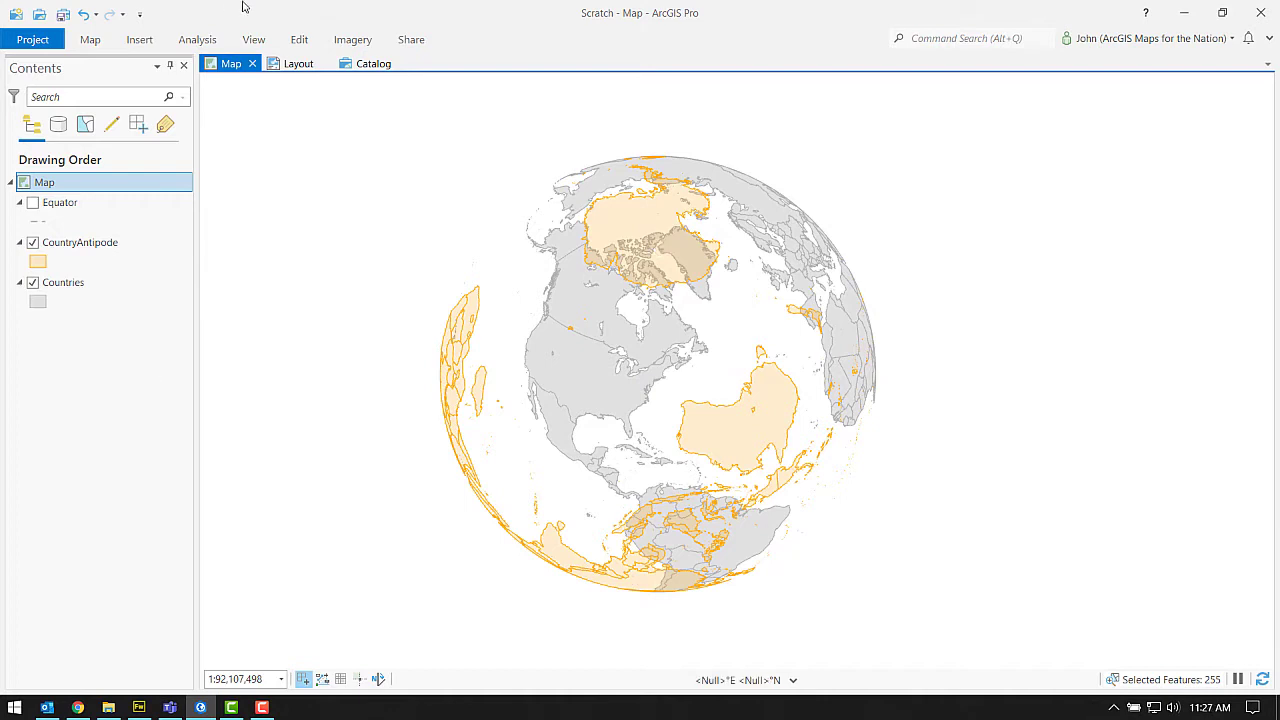
Convert the map to a global 3D scene named Map_3D
left_click(253, 40)
left_click(74, 104)
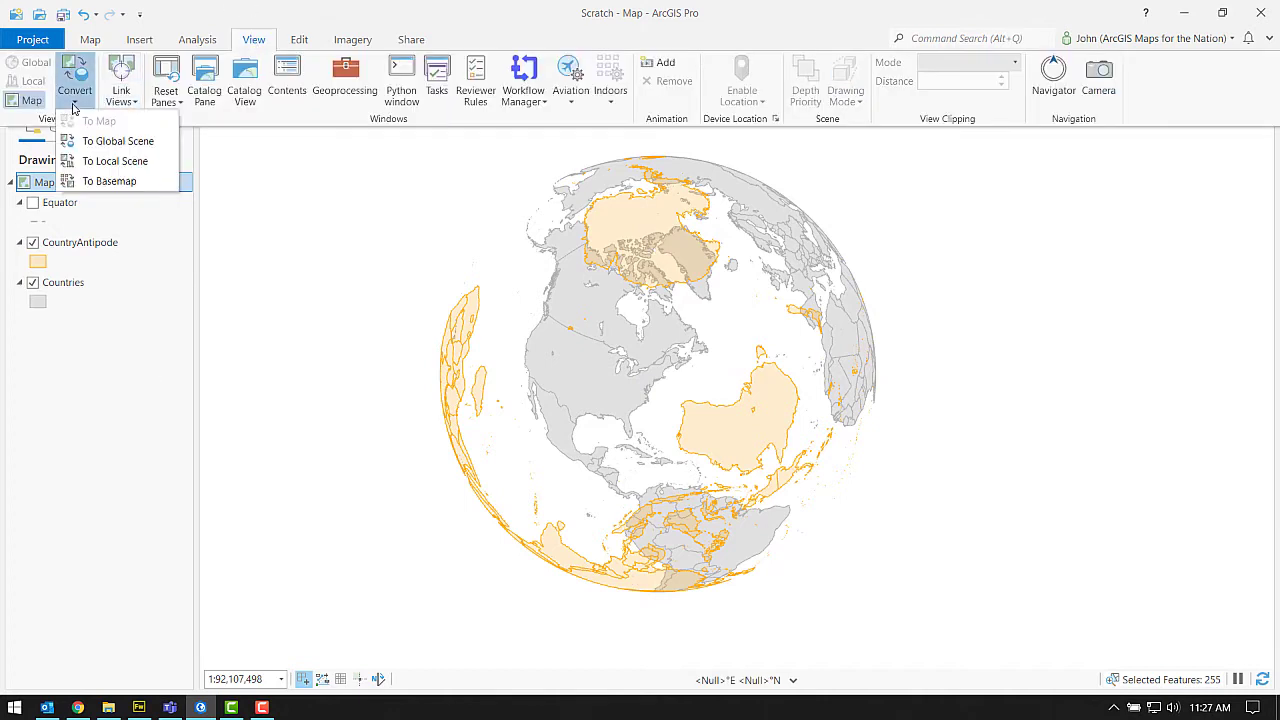
left_click(101, 145)
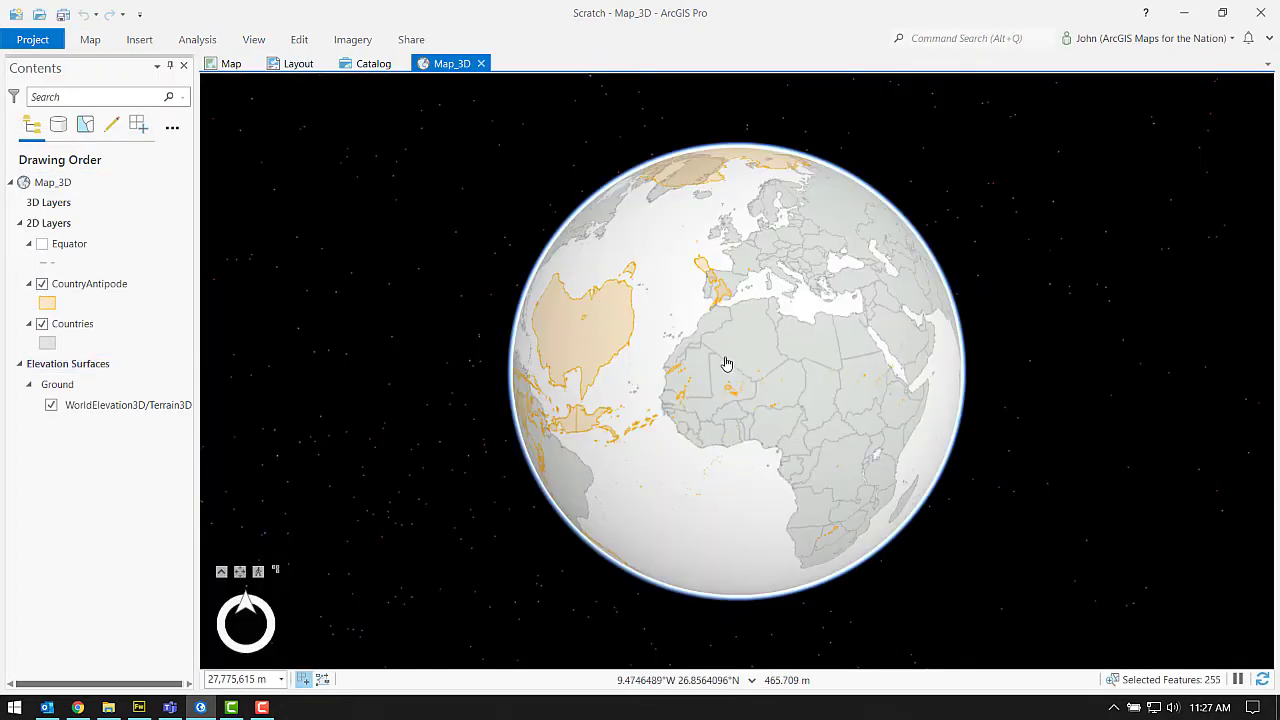
Orbit the globe across the Americas, Africa and the Pacific to inspect the antipode patches
scroll(734, 362, "up", 3)
left_click_drag(796, 388, 835, 328)
left_click_drag(868, 395, 837, 460)
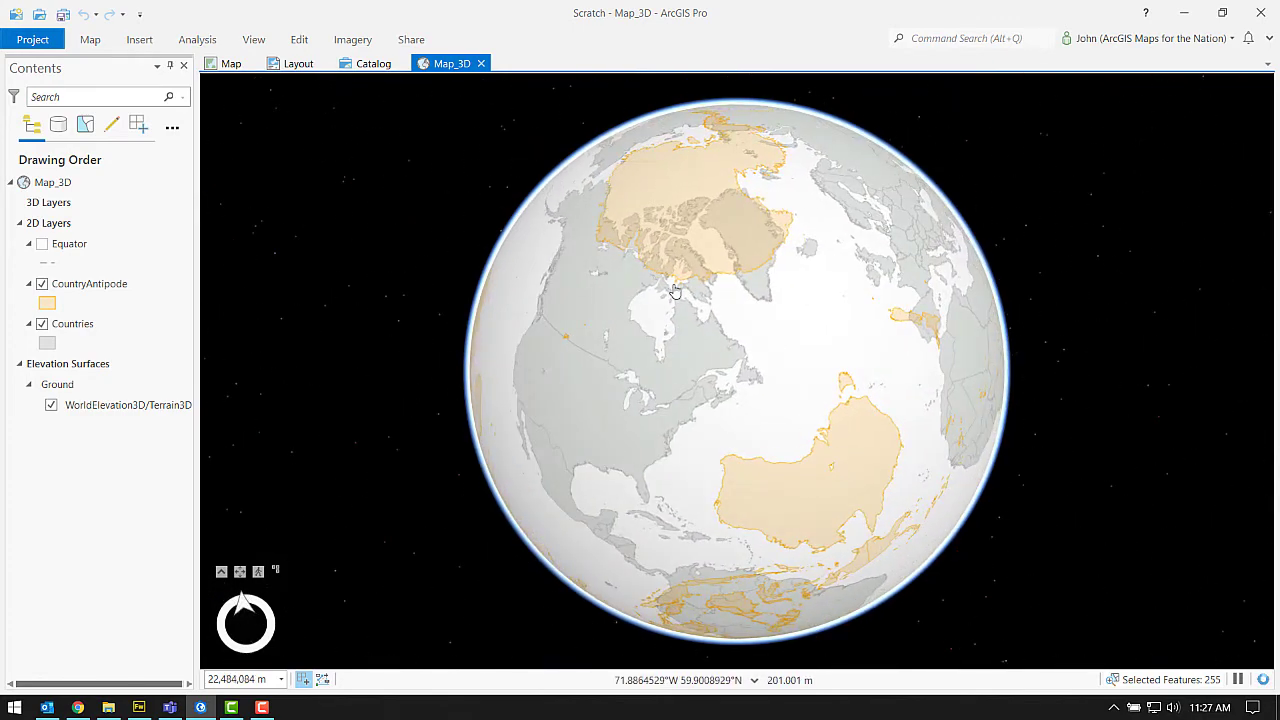
left_click_drag(703, 214, 754, 140)
left_click_drag(734, 314, 740, 270)
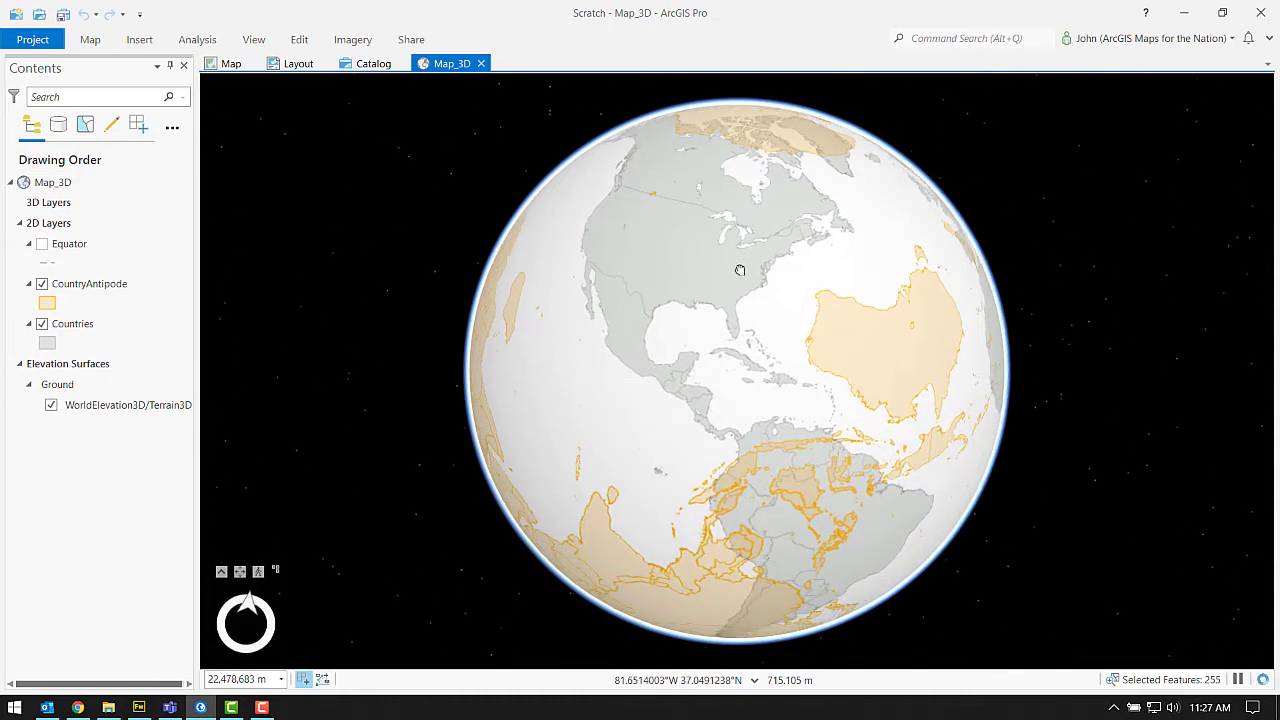
left_click_drag(740, 402, 751, 286)
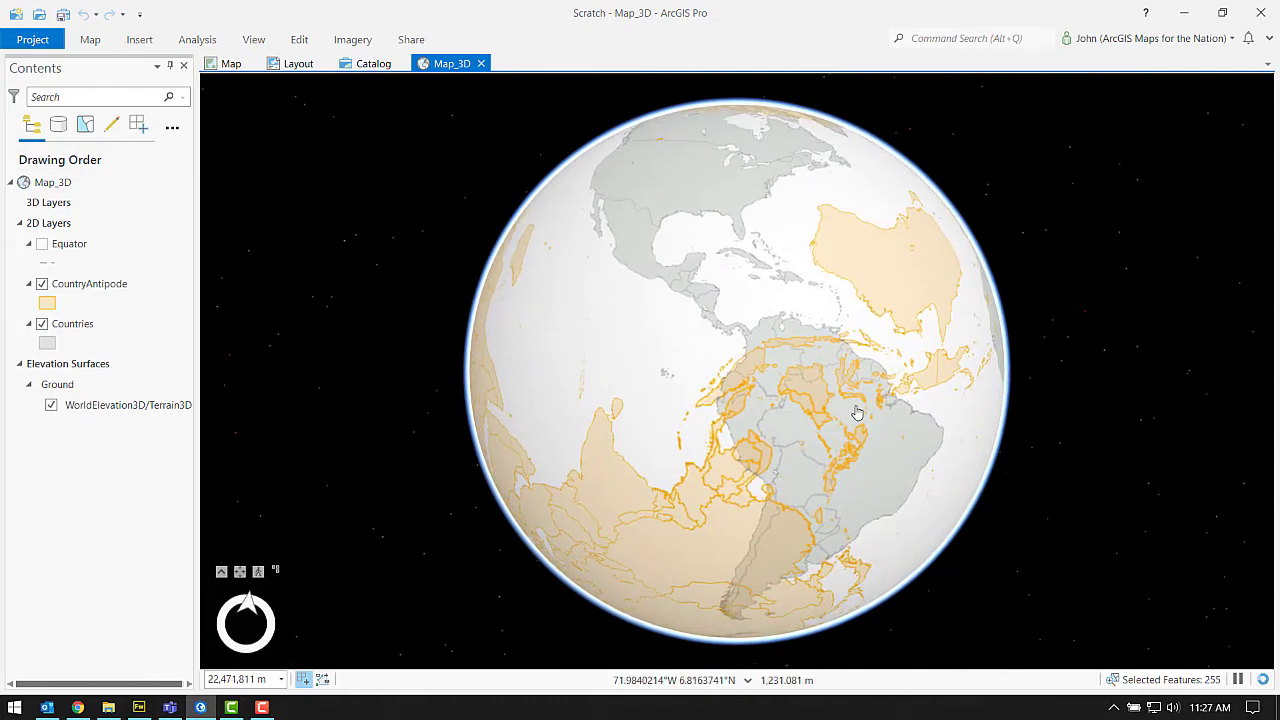
left_click_drag(854, 423, 660, 457)
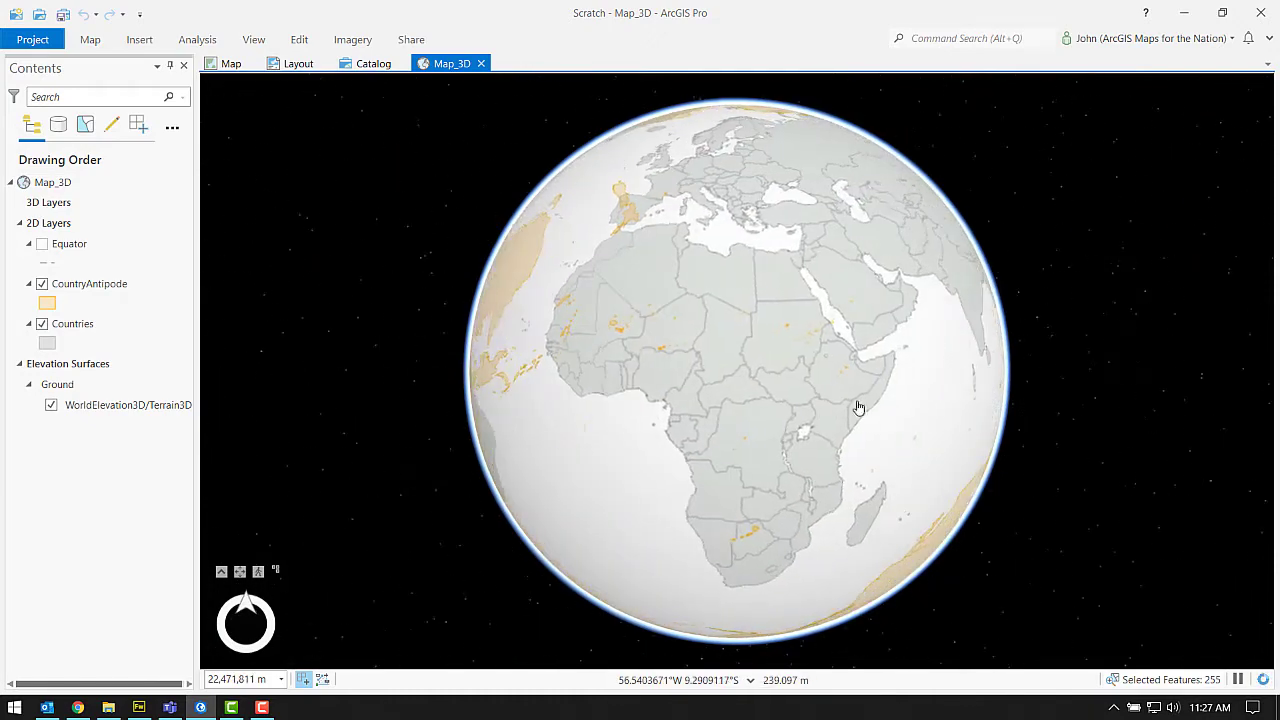
left_click_drag(874, 409, 660, 440)
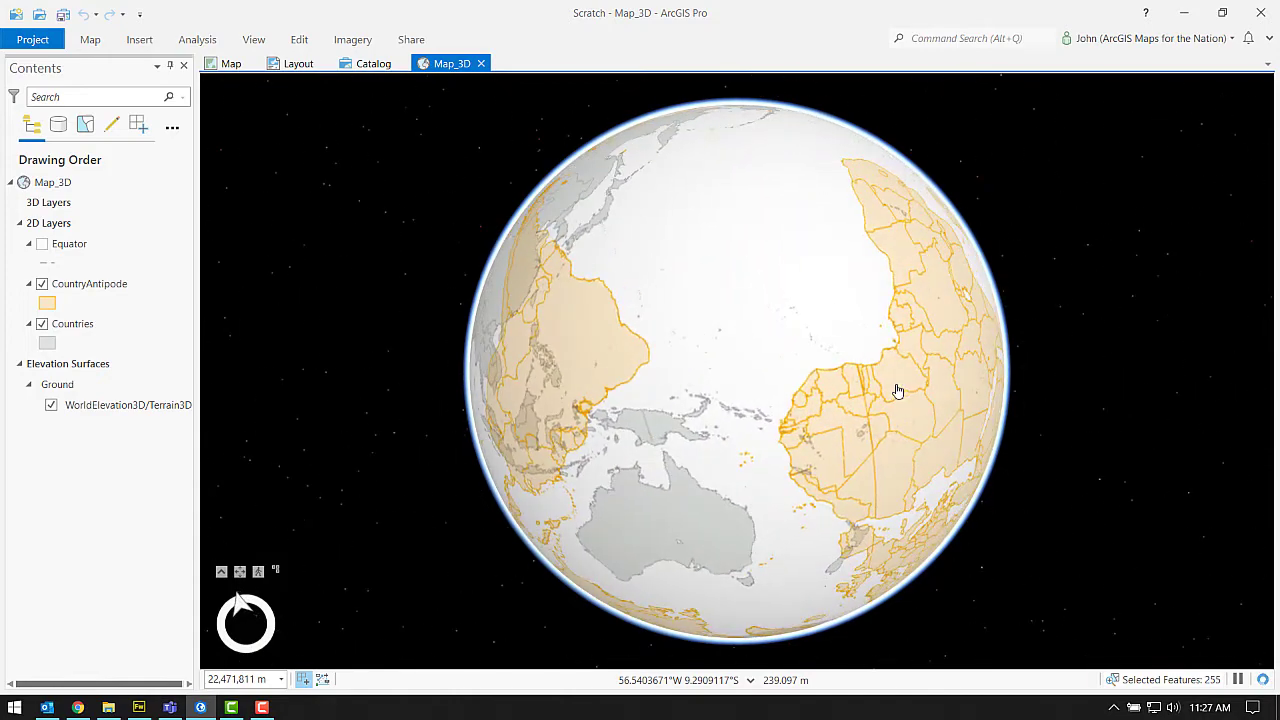
left_click_drag(894, 389, 639, 420)
left_click_drag(880, 394, 743, 371)
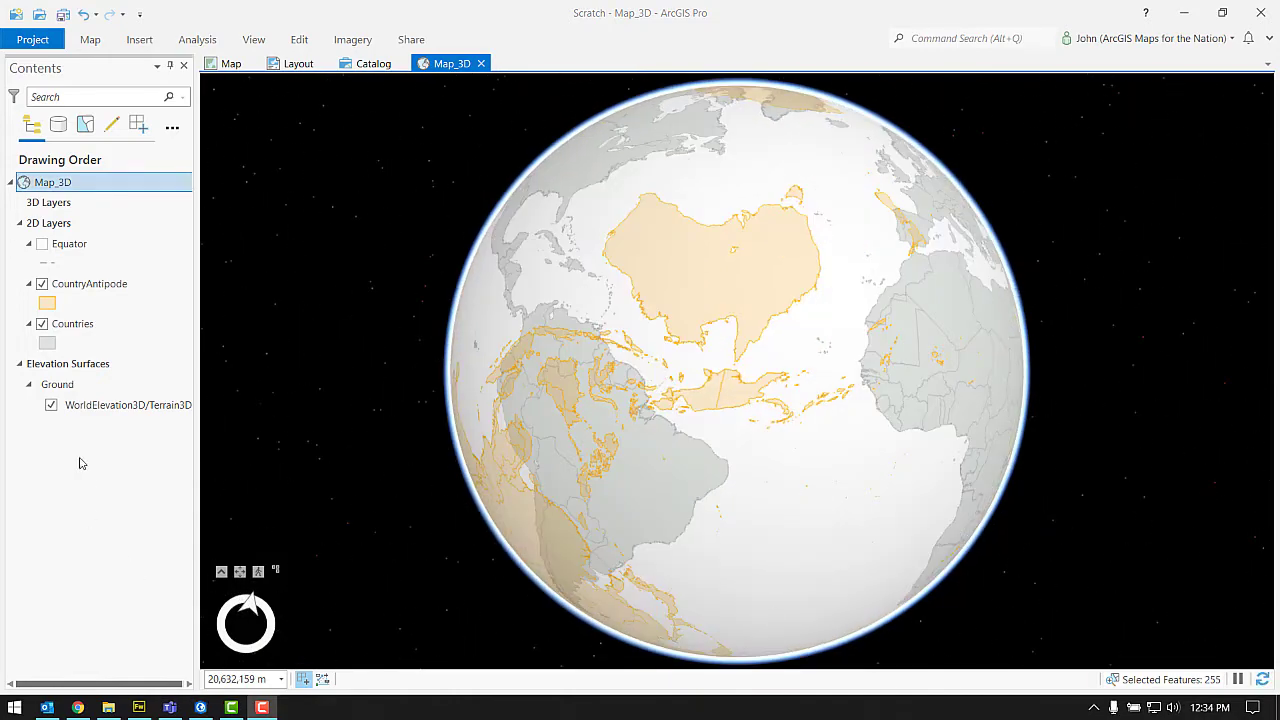
Hide CountryAntipode and Countries and apply the Topographic basemap
left_click(42, 284)
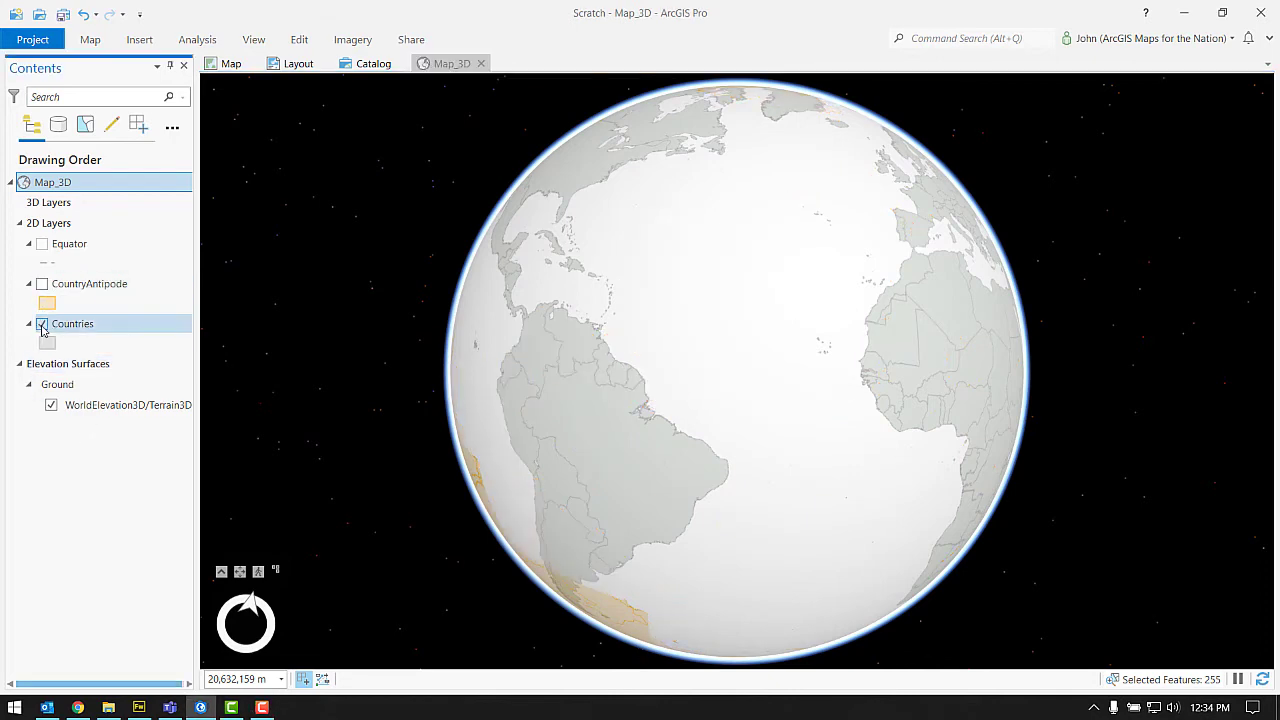
left_click(42, 325)
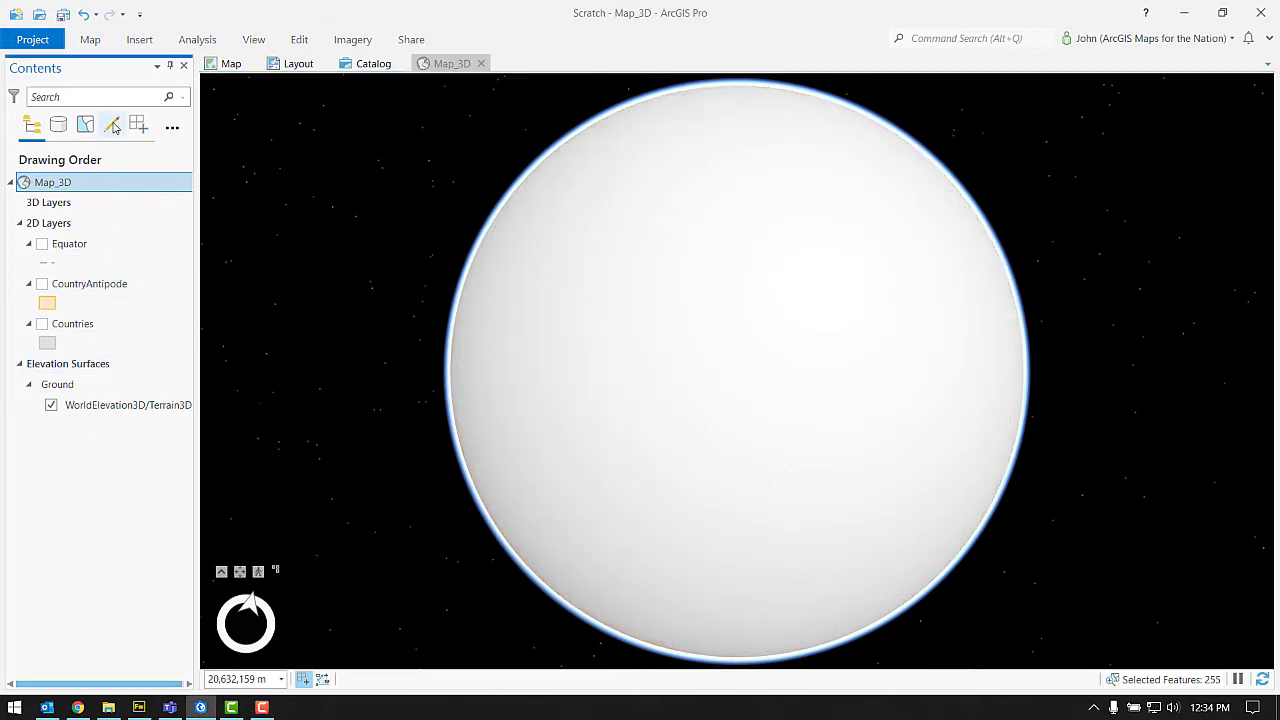
left_click(90, 40)
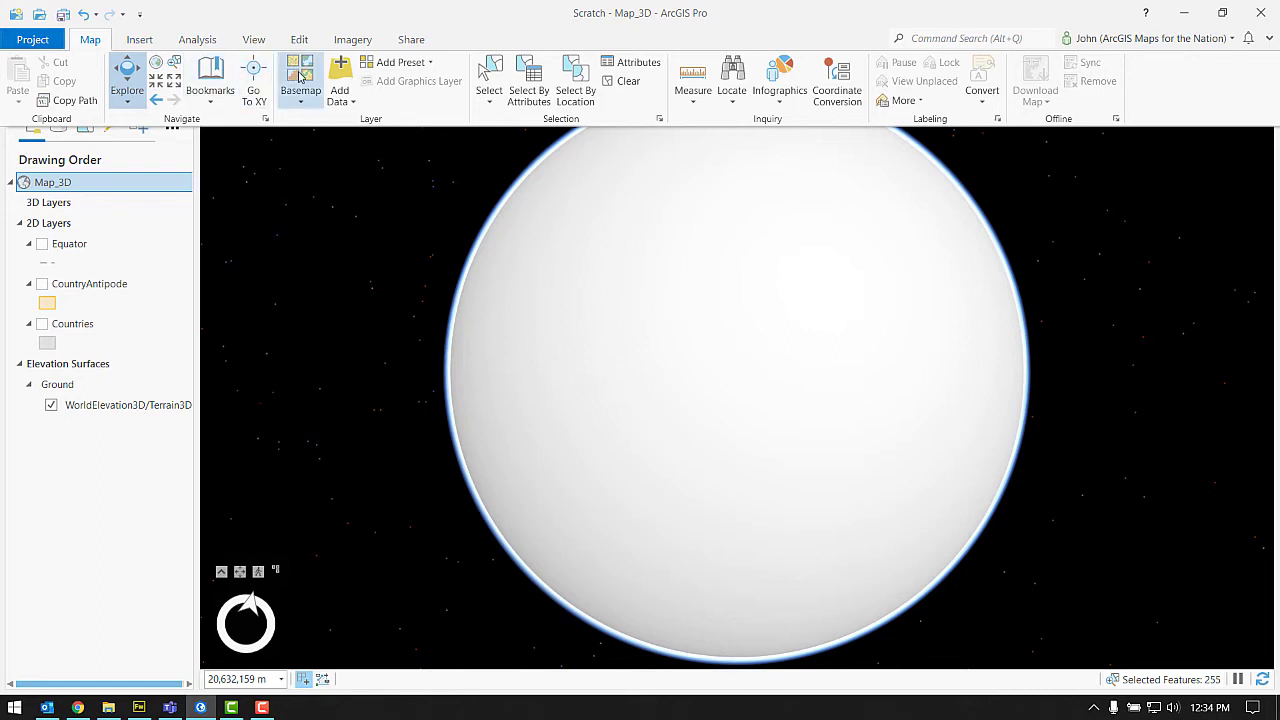
left_click(300, 78)
scroll(440, 340, "down", 1)
scroll(420, 330, "up", 1)
left_click(337, 275)
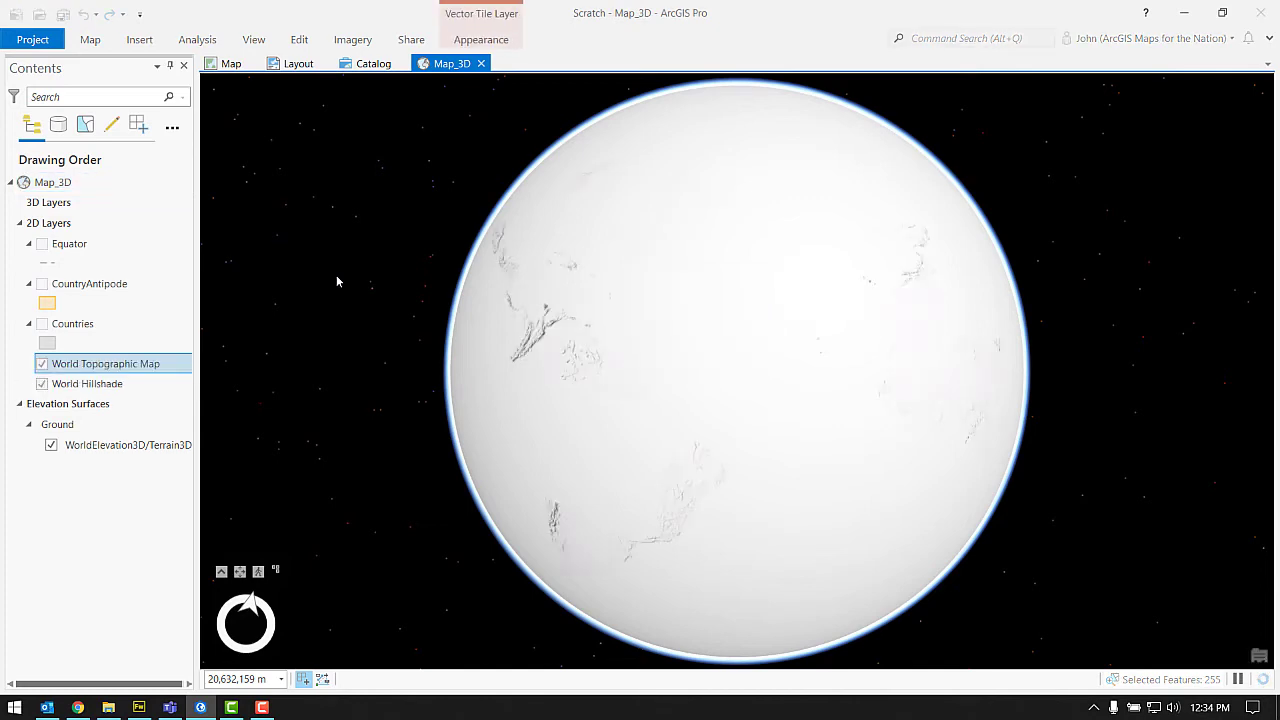
Search the Living Atlas in Add Data for 'imagery' and select the World Imagery layer
left_click(90, 39)
left_click(345, 70)
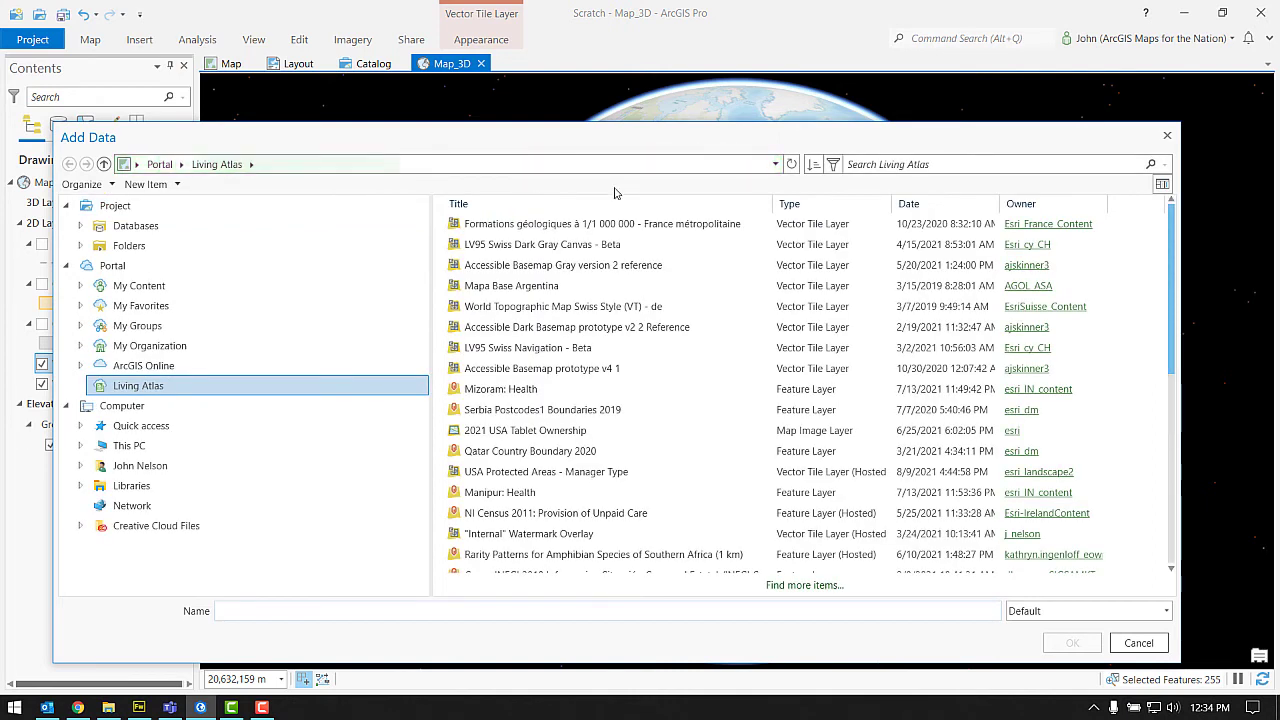
left_click(713, 244)
left_click(871, 164)
type("imagery")
key("Return")
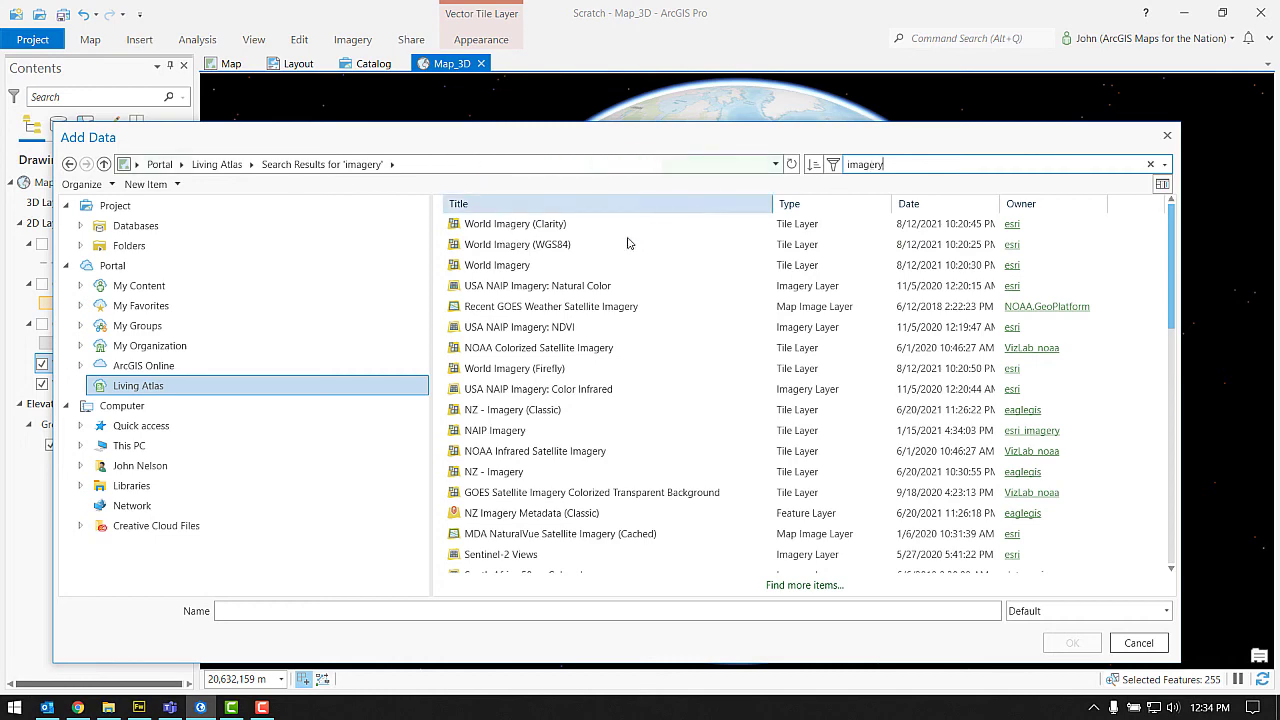
left_click(790, 265)
Add the World_Imagery layer and set CountryAntipode as its mask, then rotate the globe toward the Pacific
left_click(1072, 643)
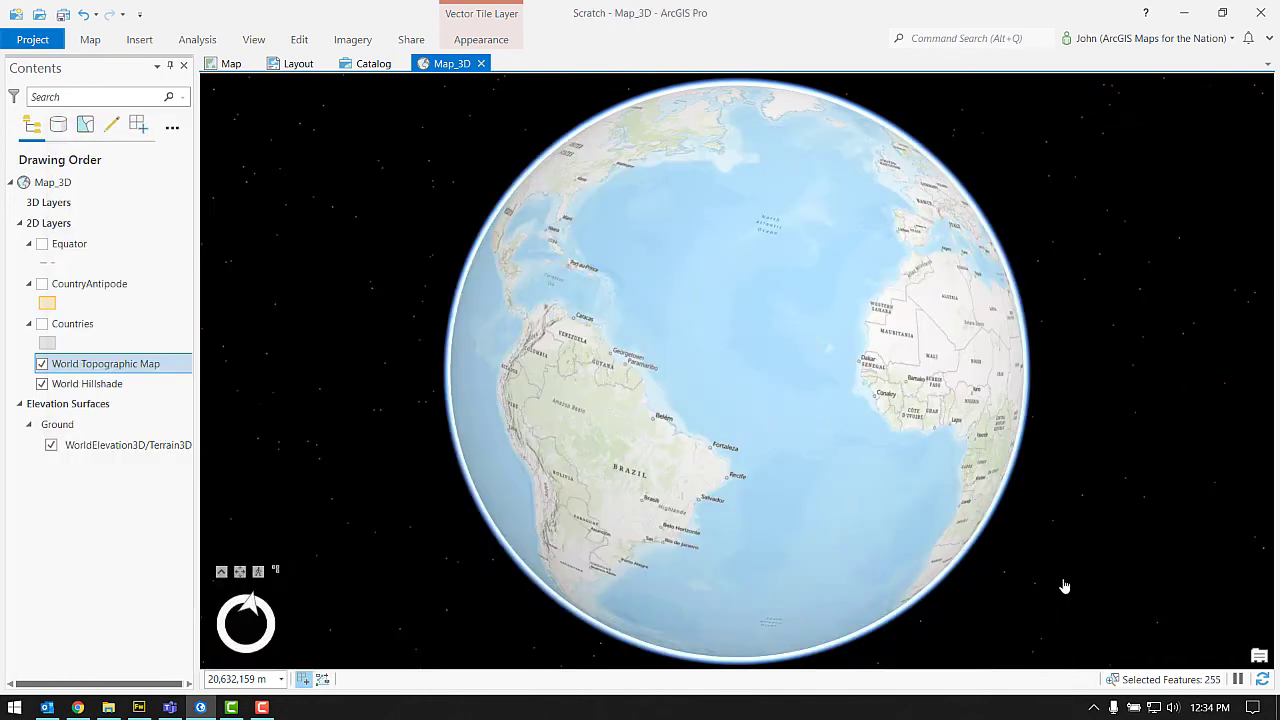
left_click(471, 41)
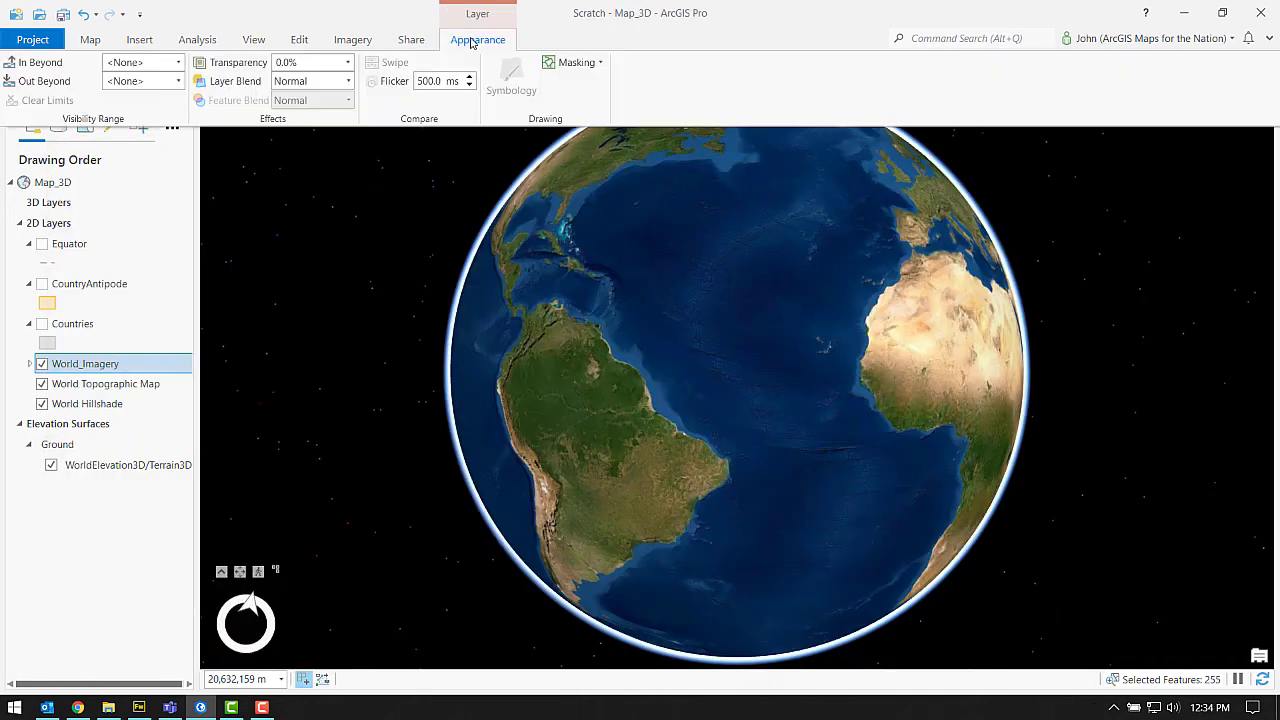
left_click(594, 66)
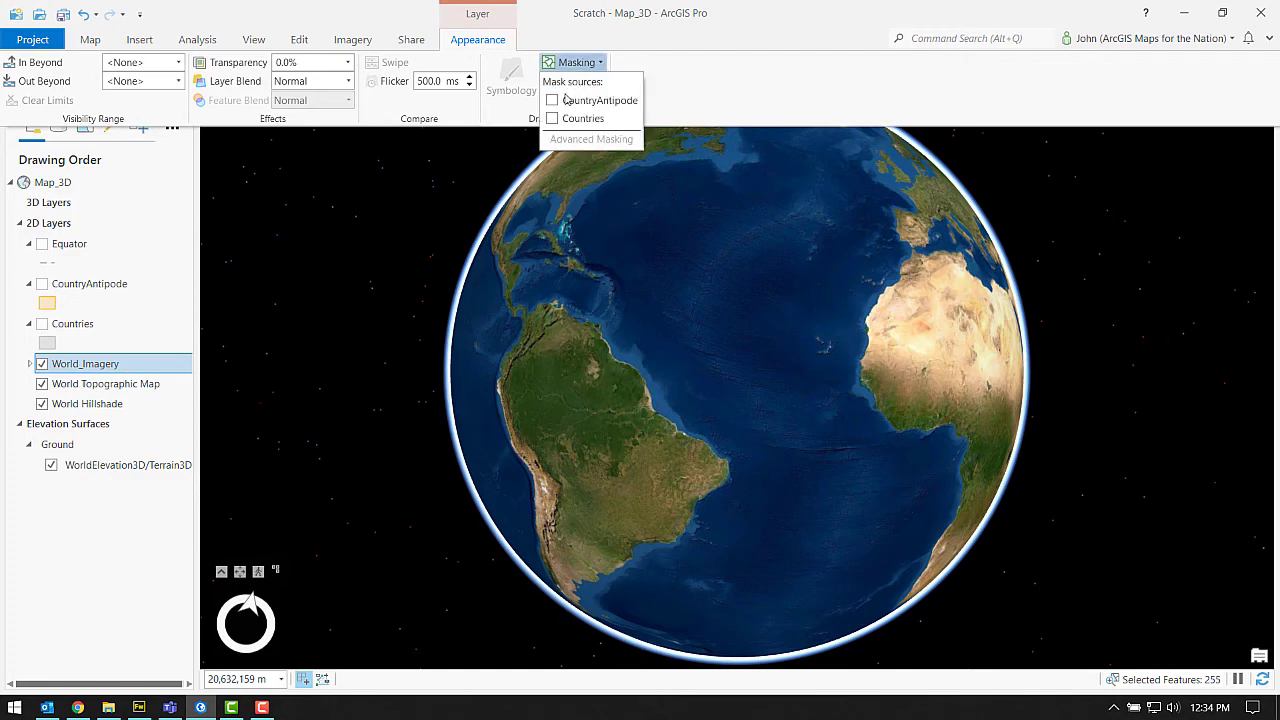
left_click(551, 23)
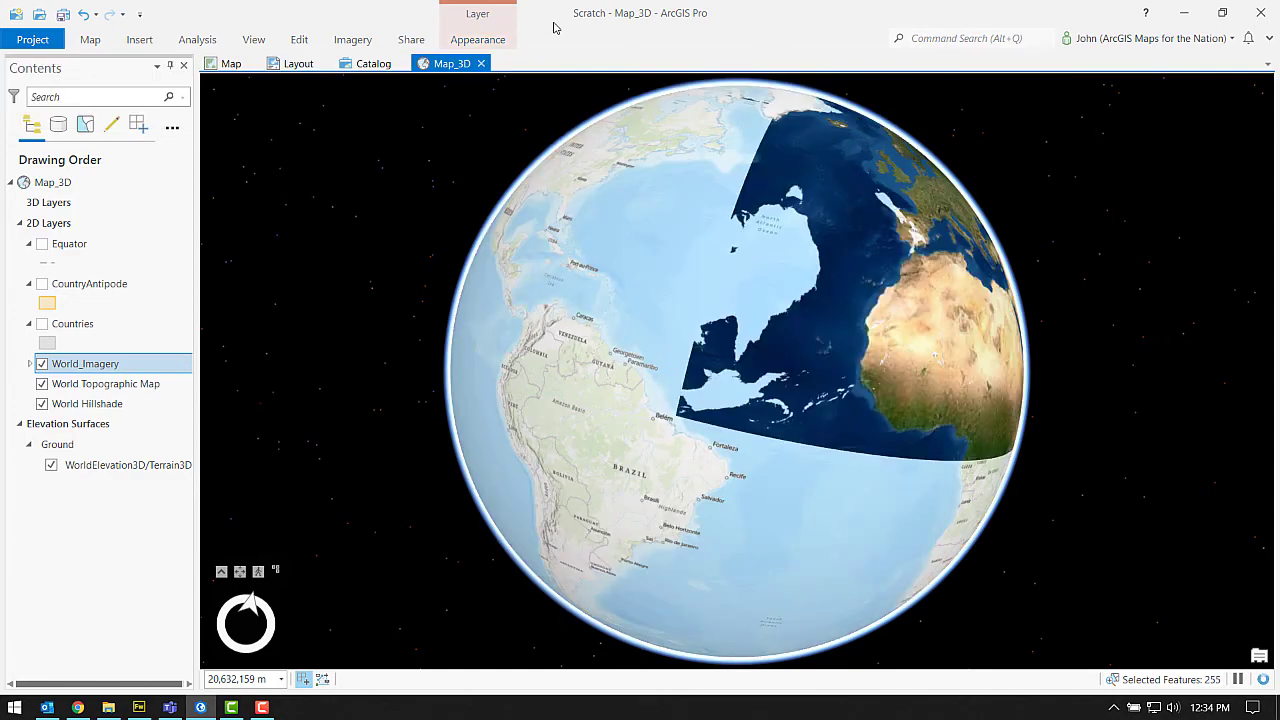
left_click_drag(652, 380, 810, 440)
left_click_drag(540, 330, 663, 474)
Zoom in and pan the globe east to a close view over Borneo and Indonesia
scroll(661, 471, "up", 5)
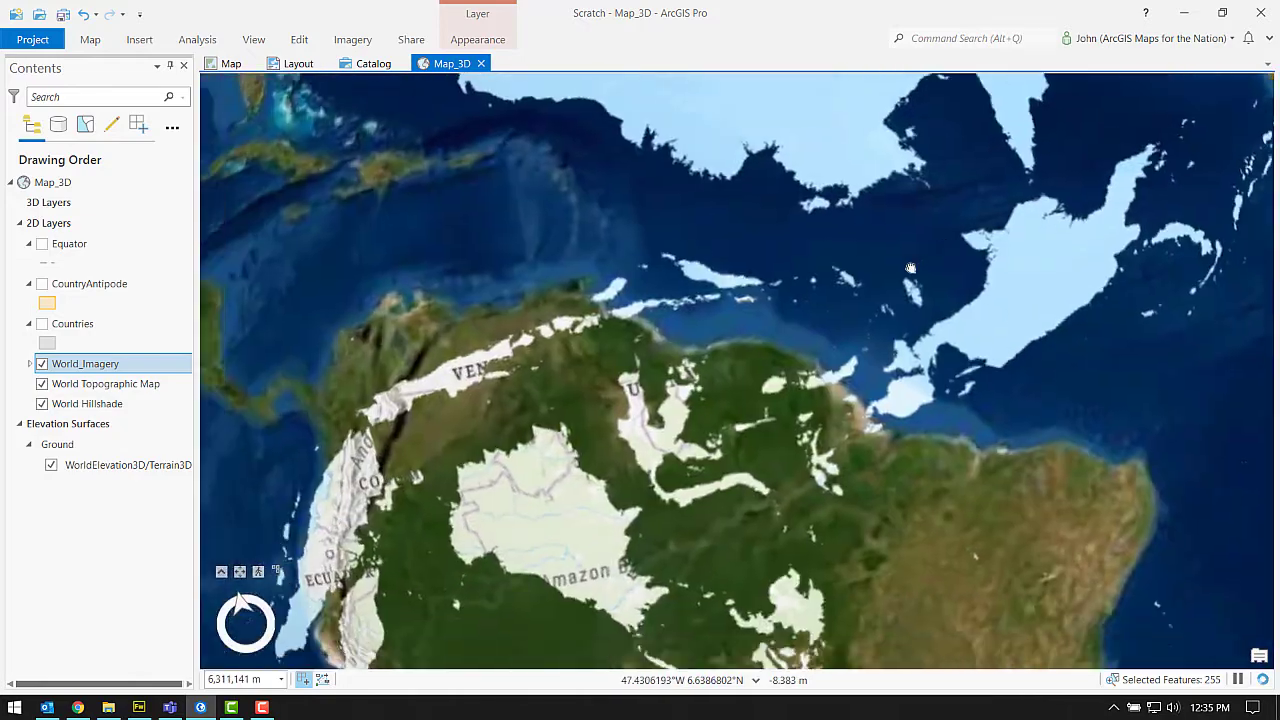
left_click_drag(910, 268, 987, 310)
key("Right")
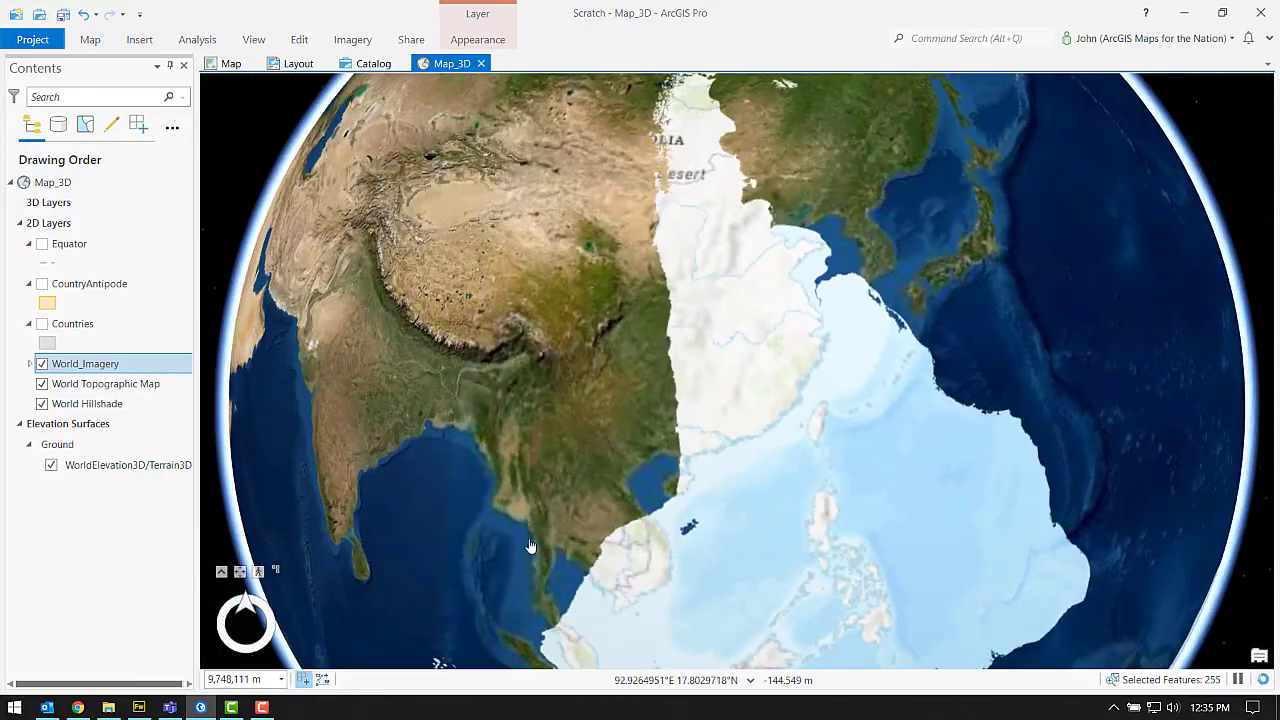
scroll(756, 264, "up", 2)
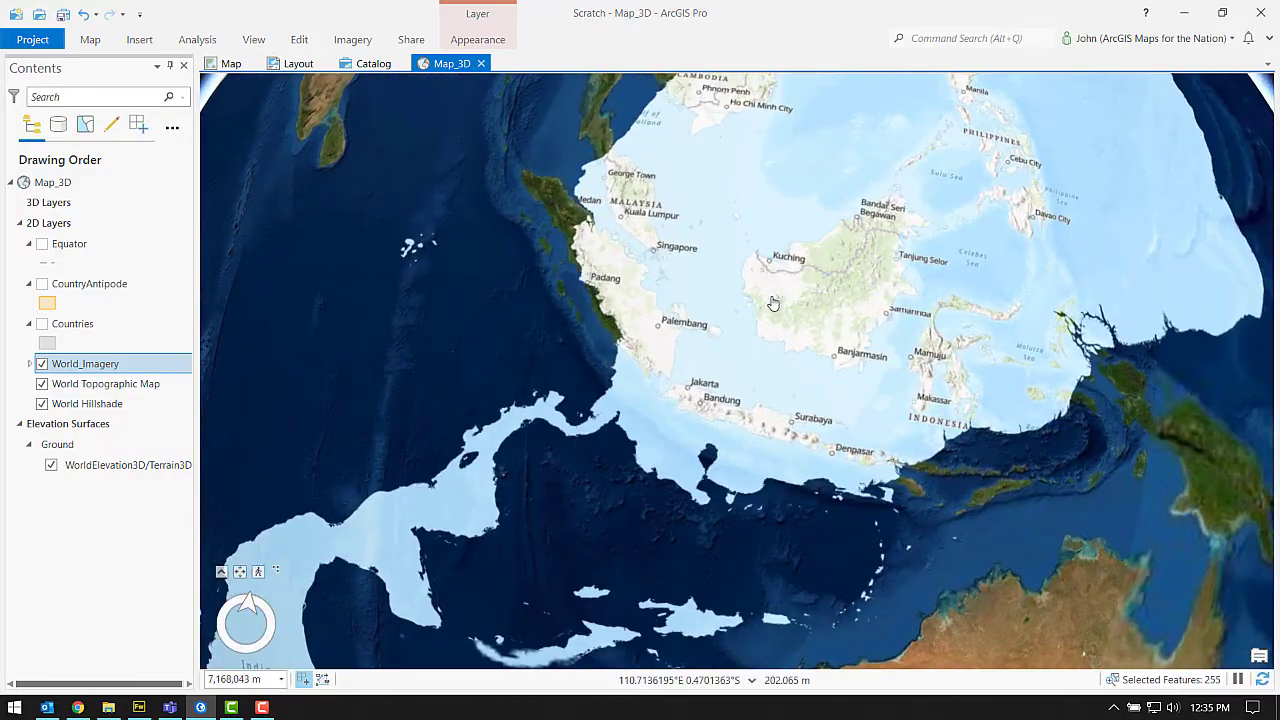